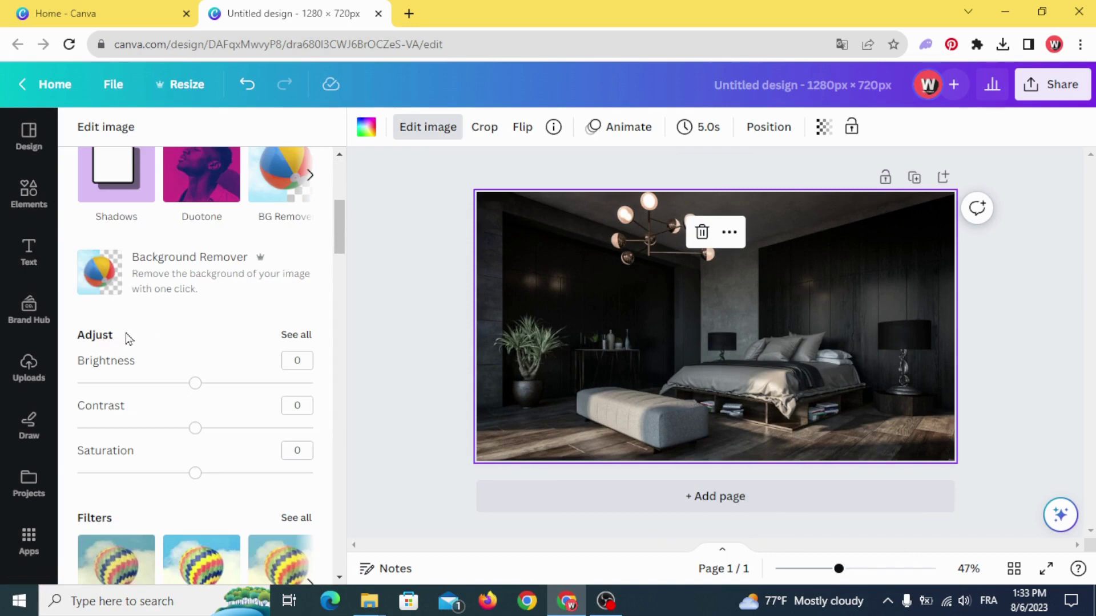
Step: Darken the bedroom background photo by setting its brightness to -22 and raising the vignette to the maximum
click(304, 335)
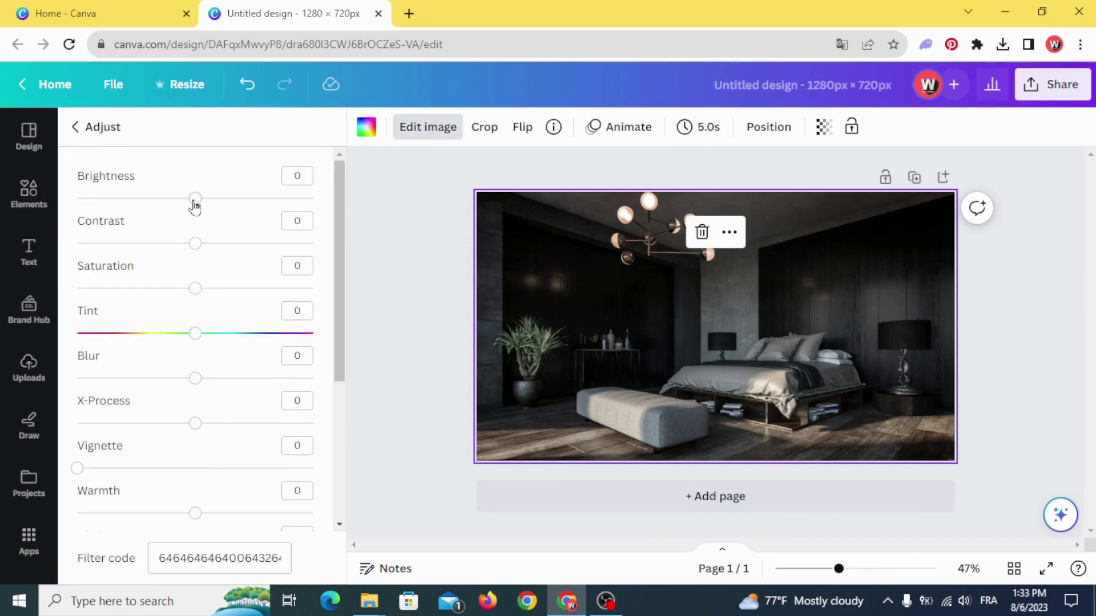
drag(194, 205, 172, 210)
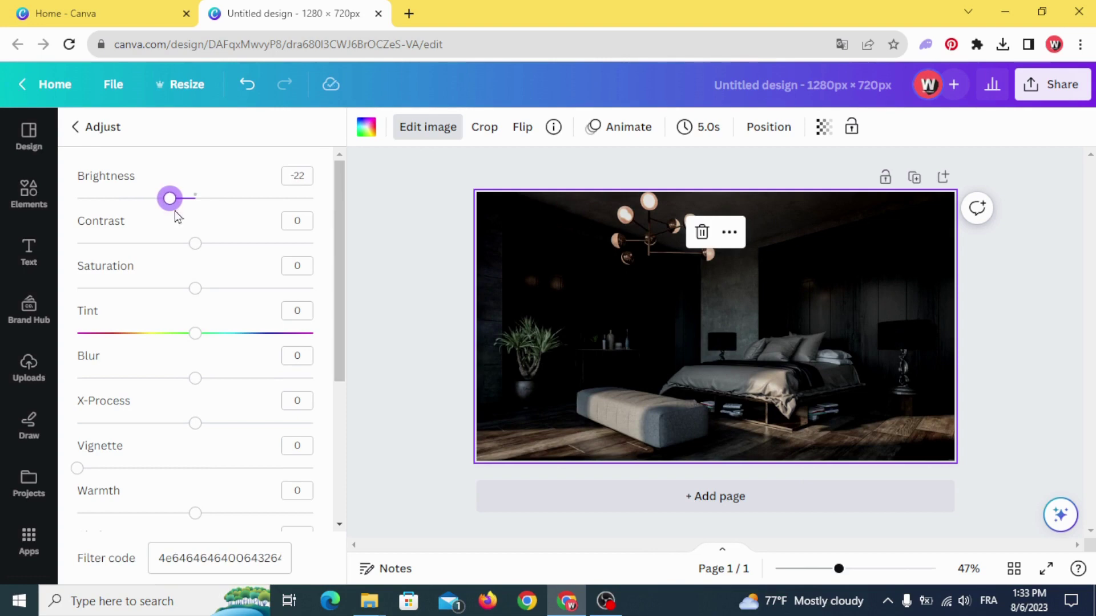
scroll(218, 321, down, 5)
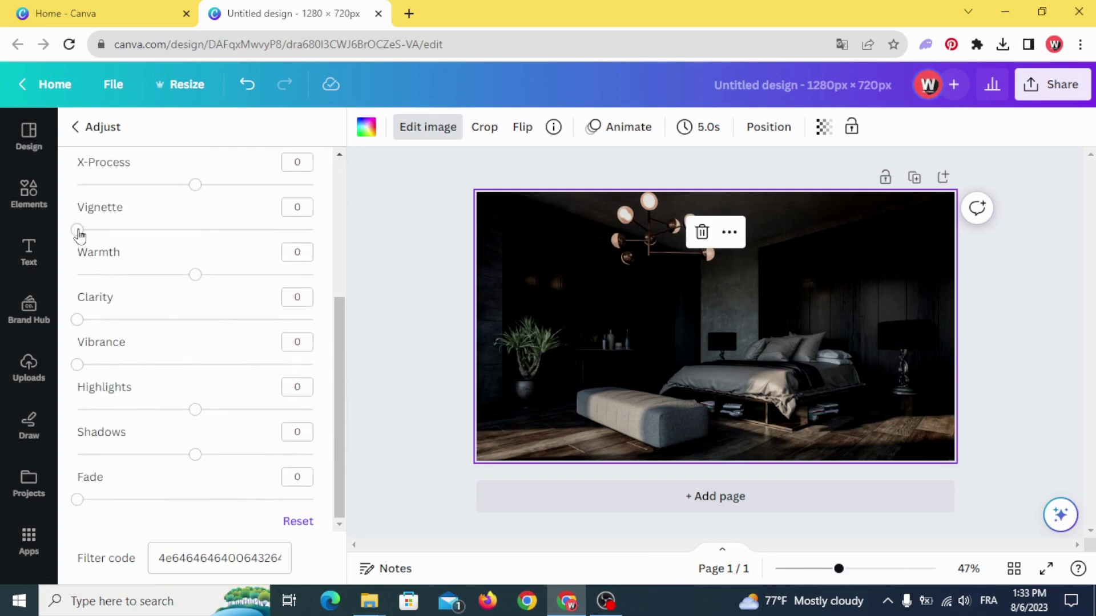
drag(80, 234, 346, 244)
click(407, 285)
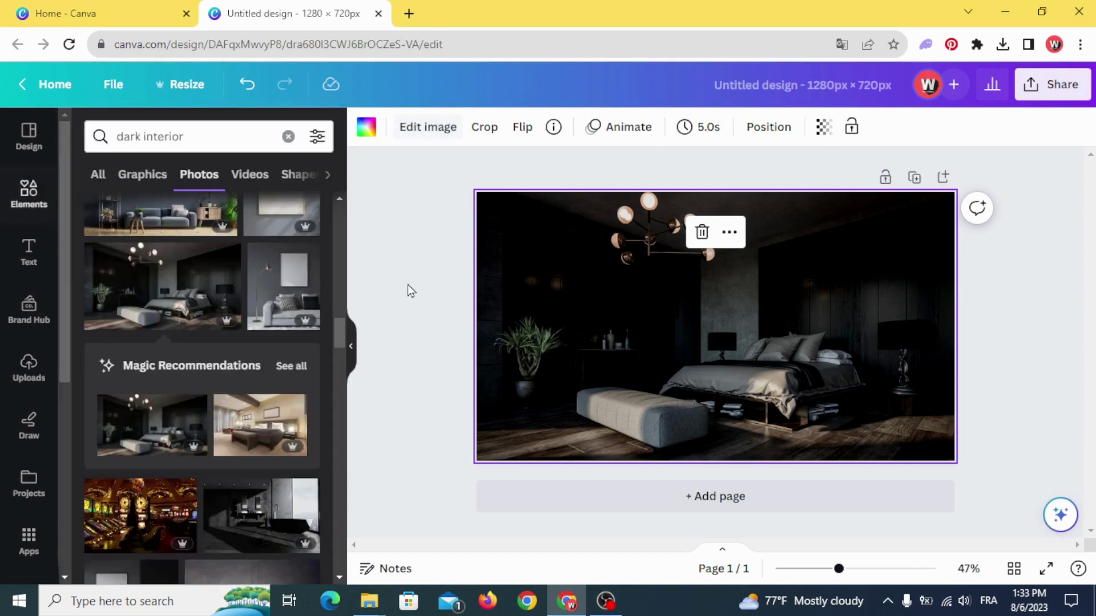
Step: Add the uploaded photo of the man in the red sweater to the page, slightly up and left of centre
click(30, 369)
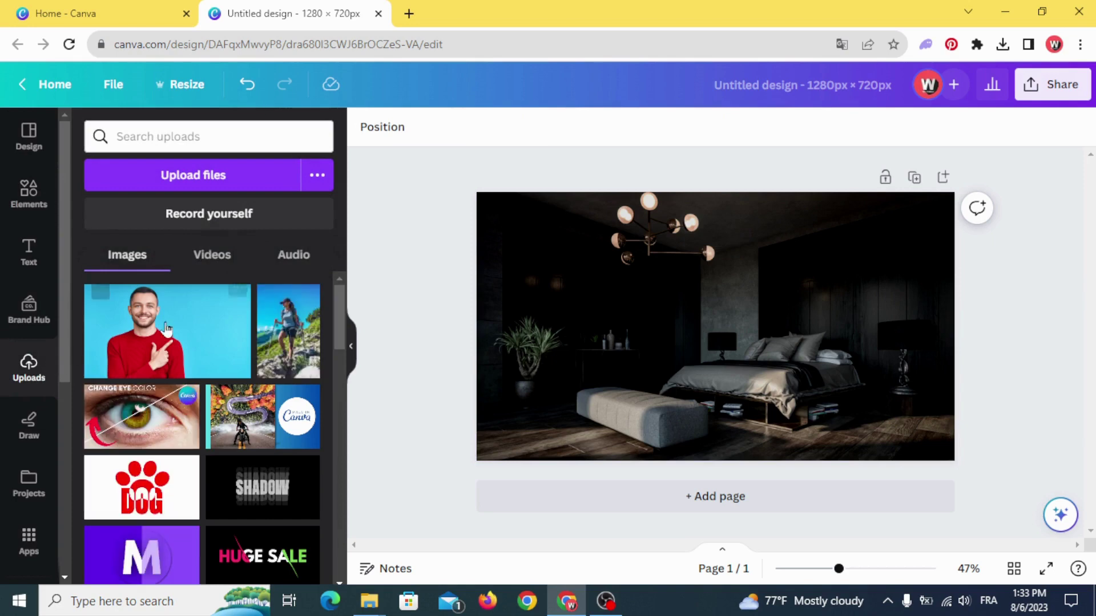
click(165, 329)
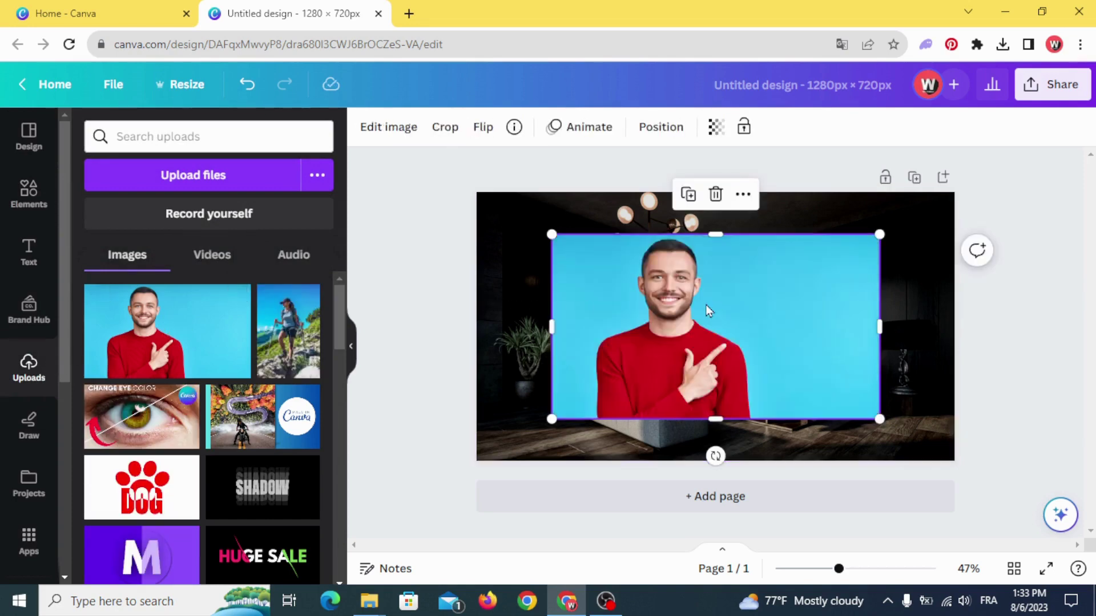
drag(734, 318, 709, 303)
Step: Remove the blue background from the man's photo with Background Remover and apply the result
click(378, 129)
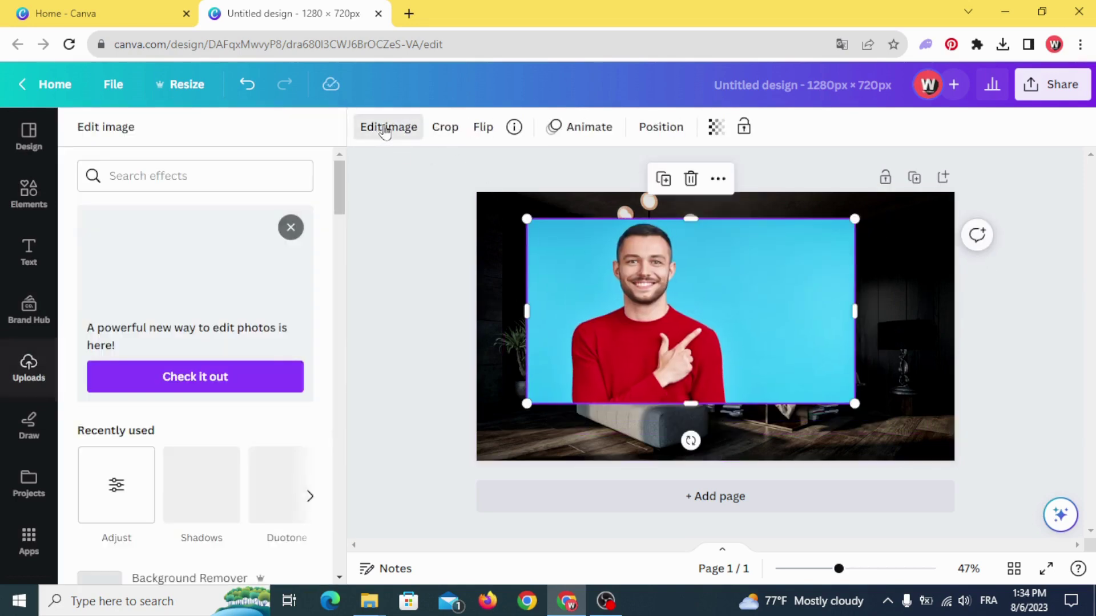
scroll(280, 274, down, 4)
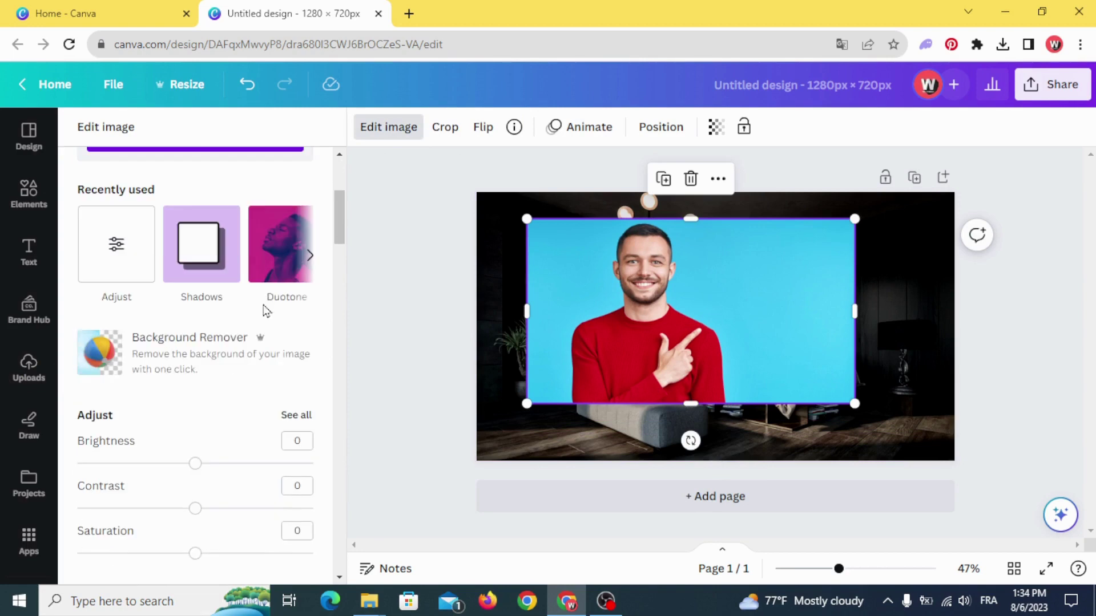
click(219, 352)
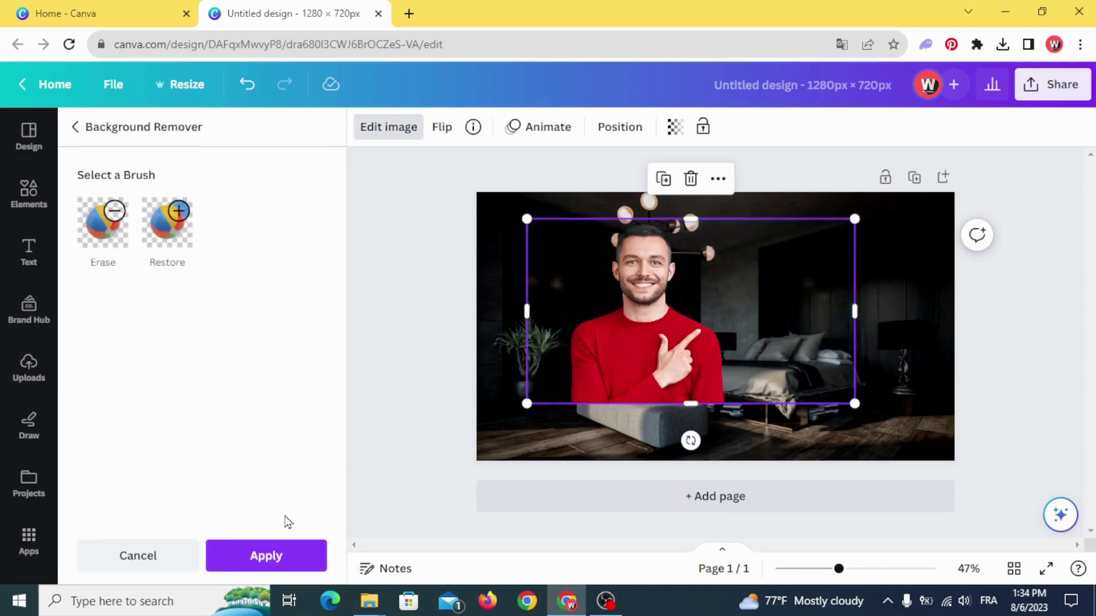
click(266, 556)
Step: Crop the empty sides of the man's cutout and enlarge it, centred with its upper edge at the page's upper edge
drag(854, 312, 747, 317)
drag(528, 313, 554, 312)
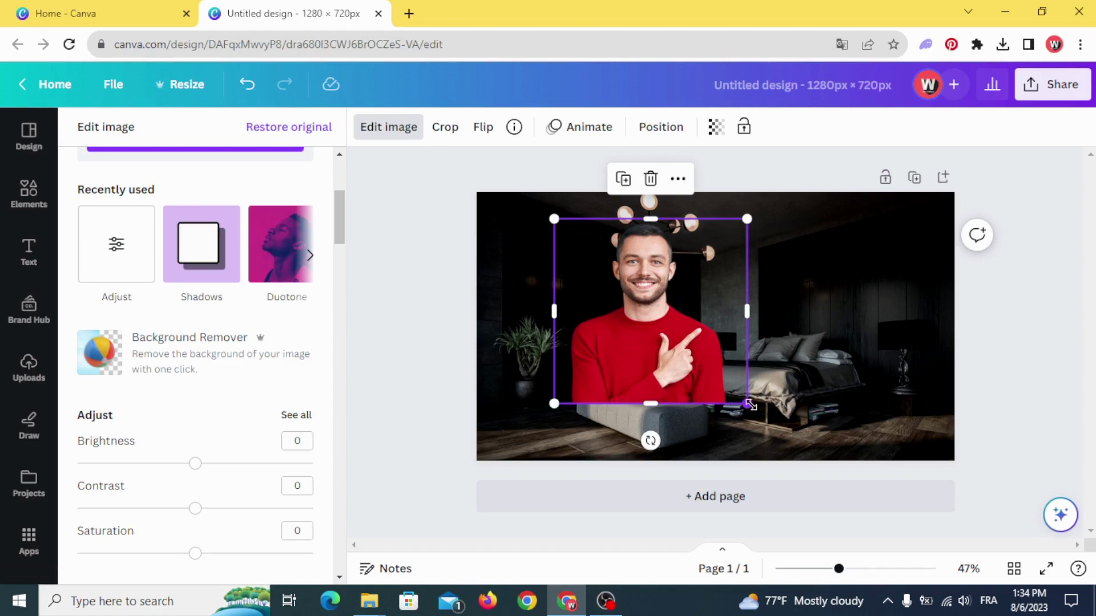
drag(750, 404, 808, 462)
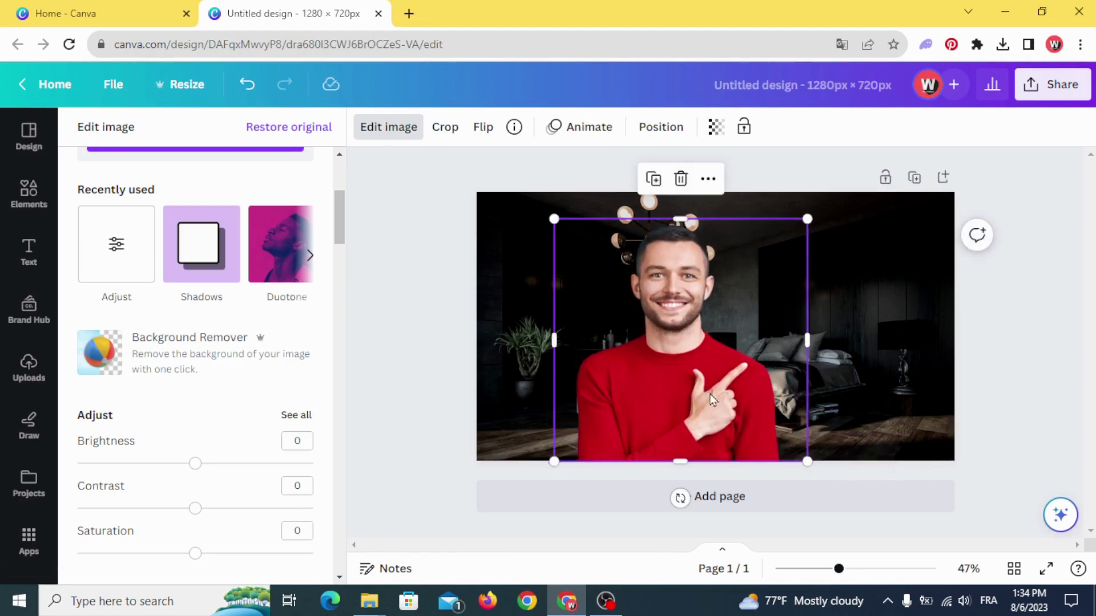
drag(807, 218, 895, 136)
drag(772, 330, 765, 375)
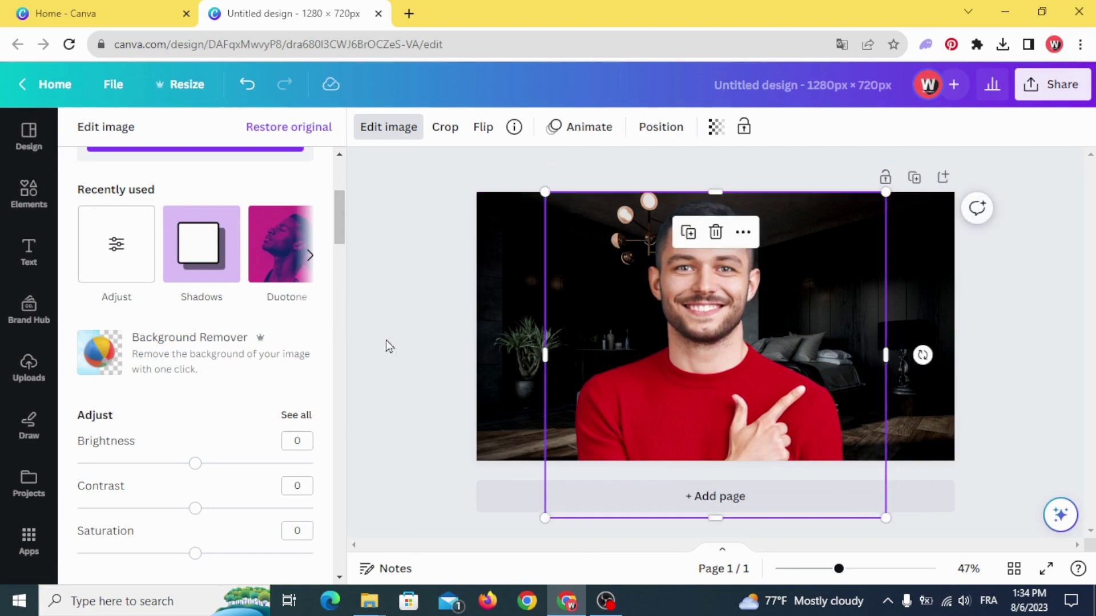
click(407, 341)
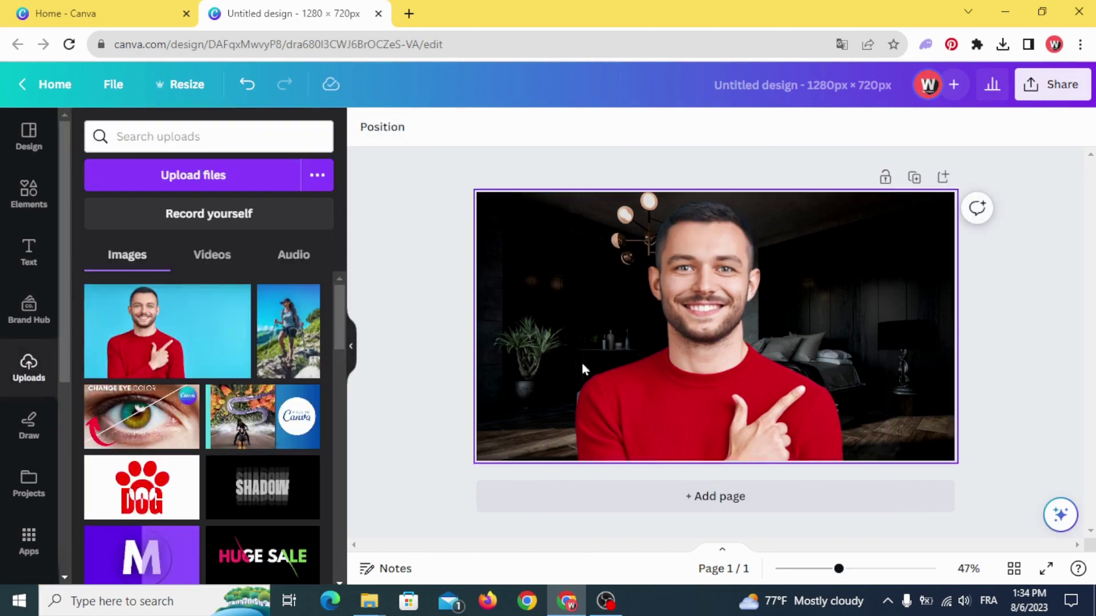
Step: Search the elements library for "blue light flare" and limit the results to graphics
click(680, 363)
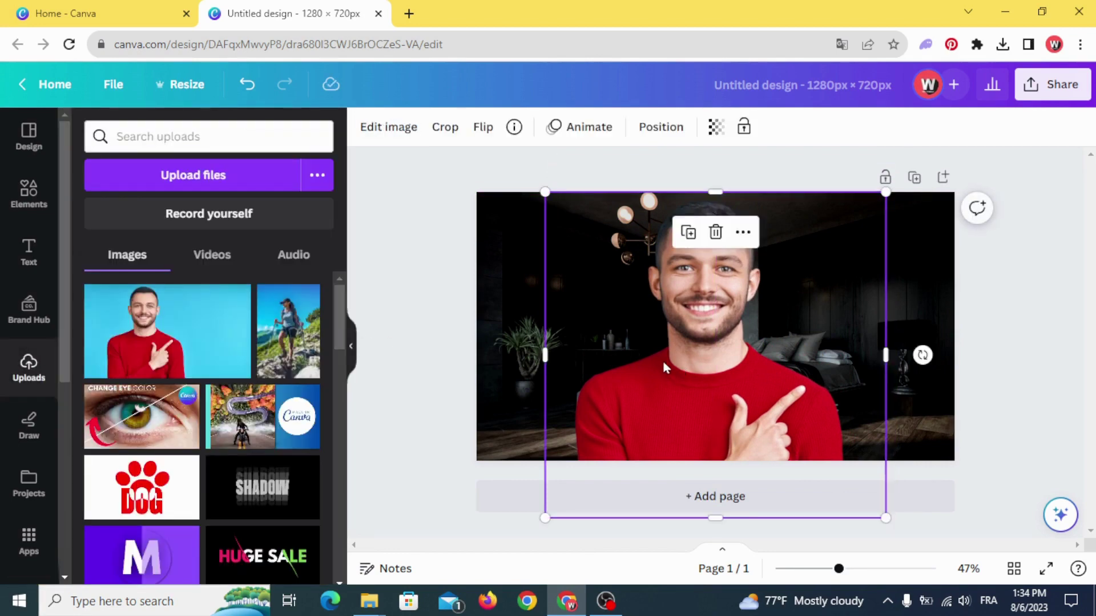
click(503, 305)
click(23, 197)
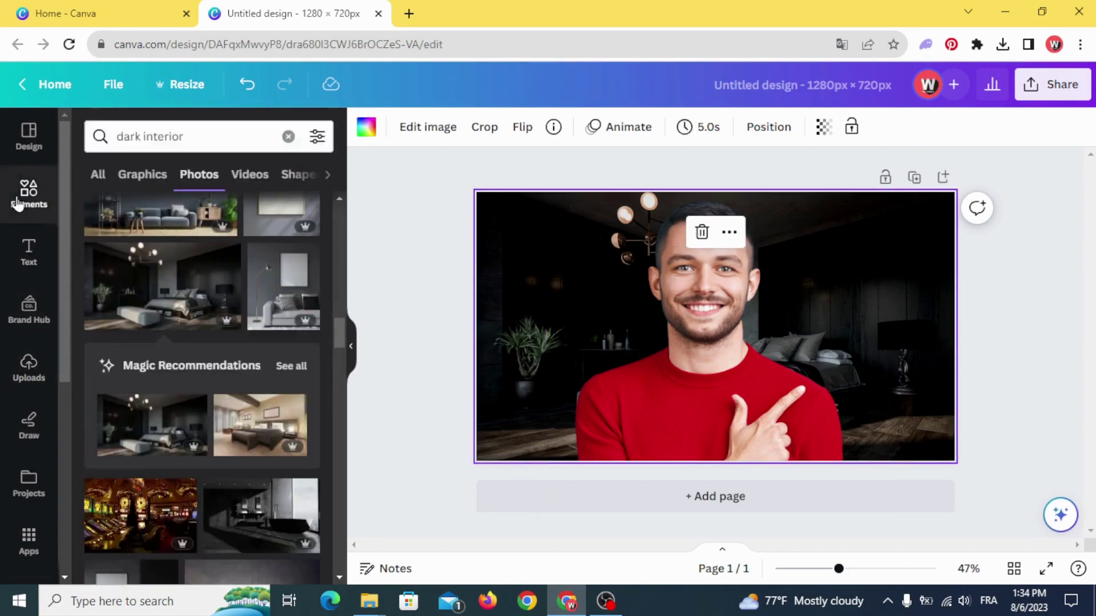
click(286, 137)
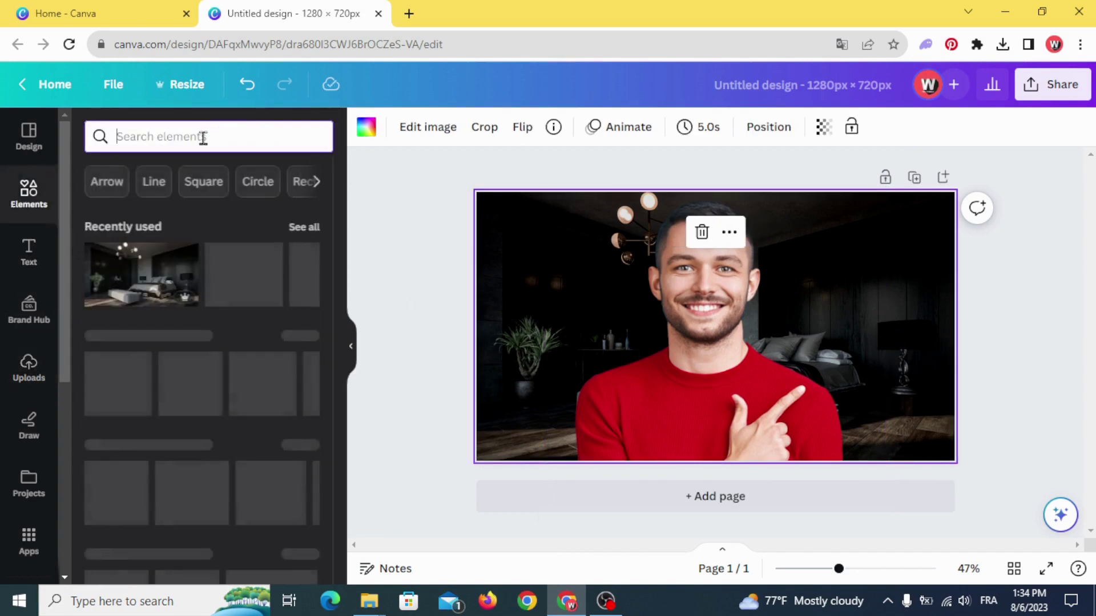
text(blu)
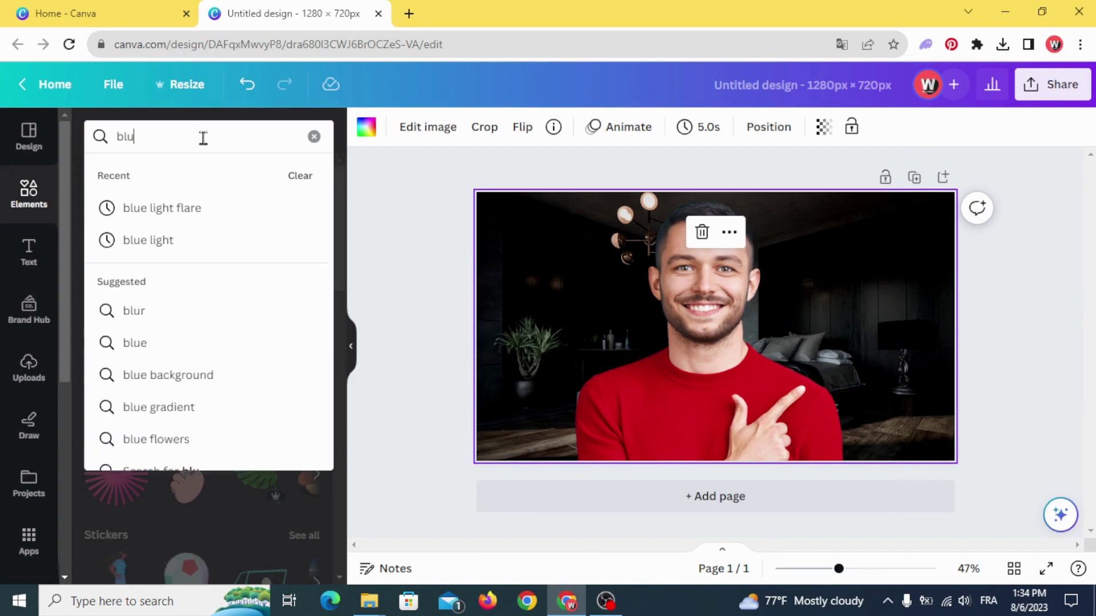
text(e lig)
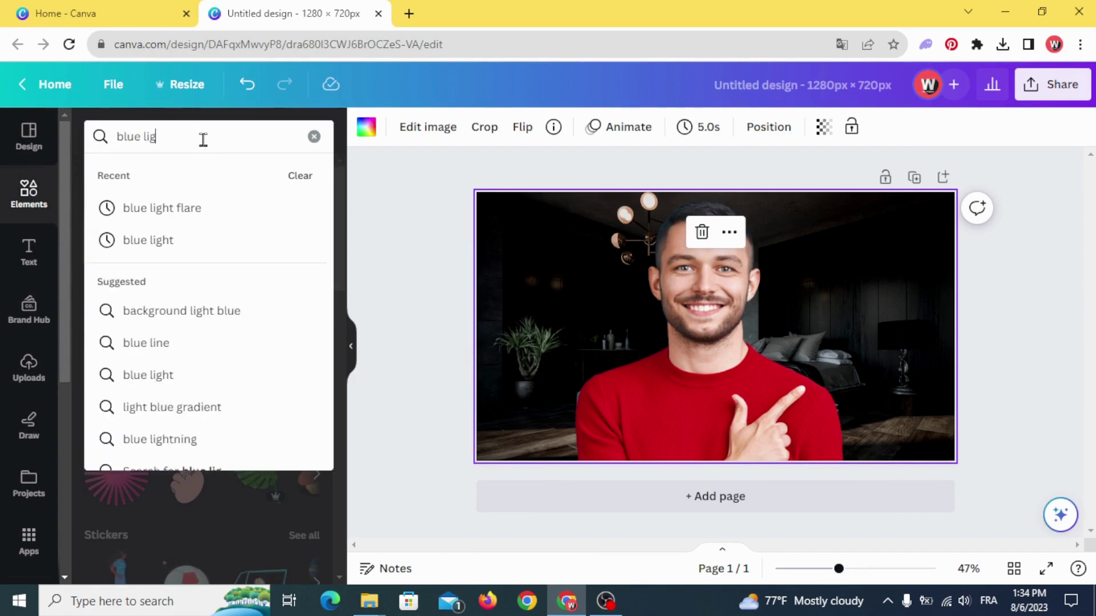
text(ht flare)
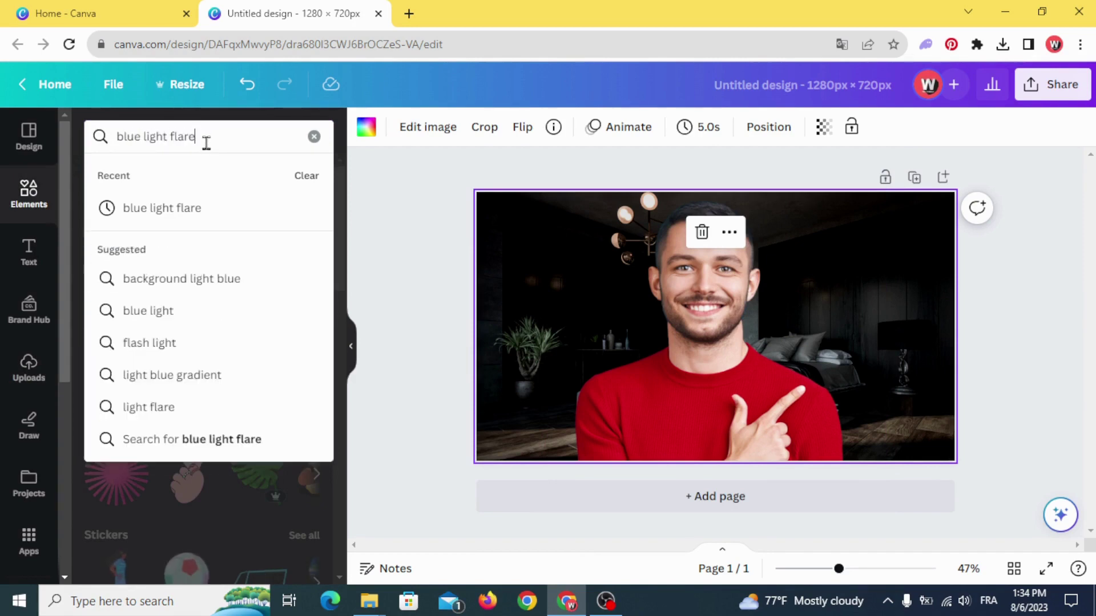
key(Return)
click(153, 176)
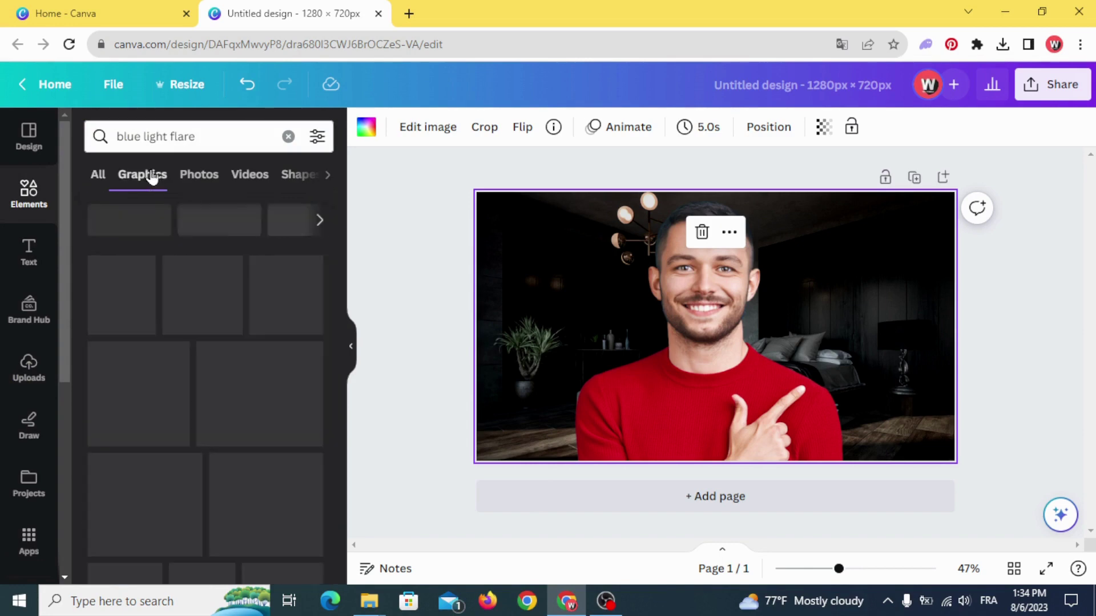
Step: Find the teal starburst flare among the graphics and add it to the page
scroll(158, 251, down, 3)
scroll(162, 255, down, 3)
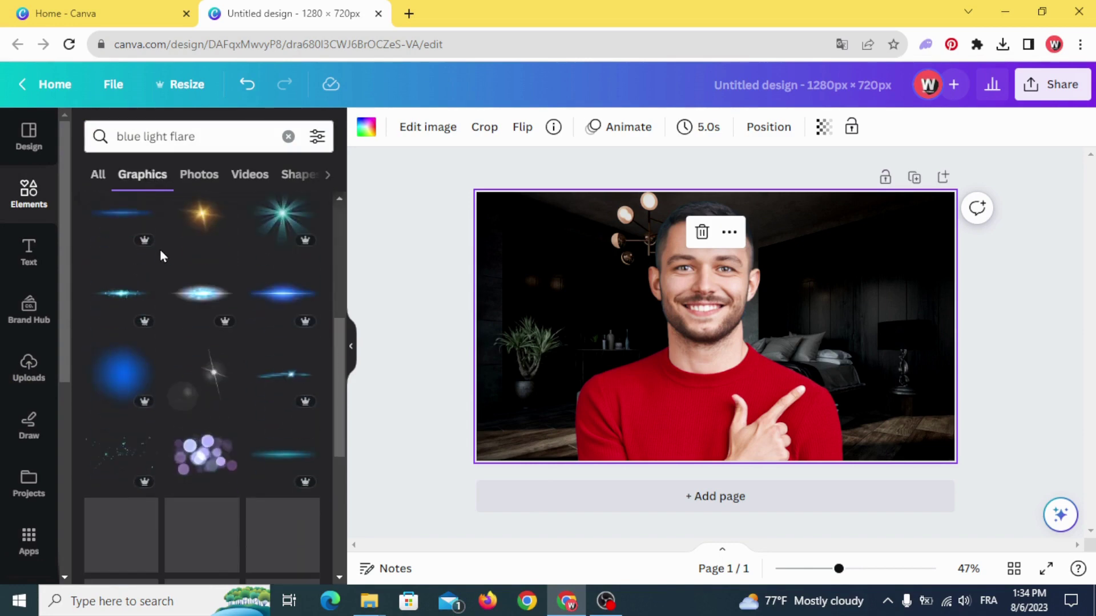
scroll(163, 252, down, 5)
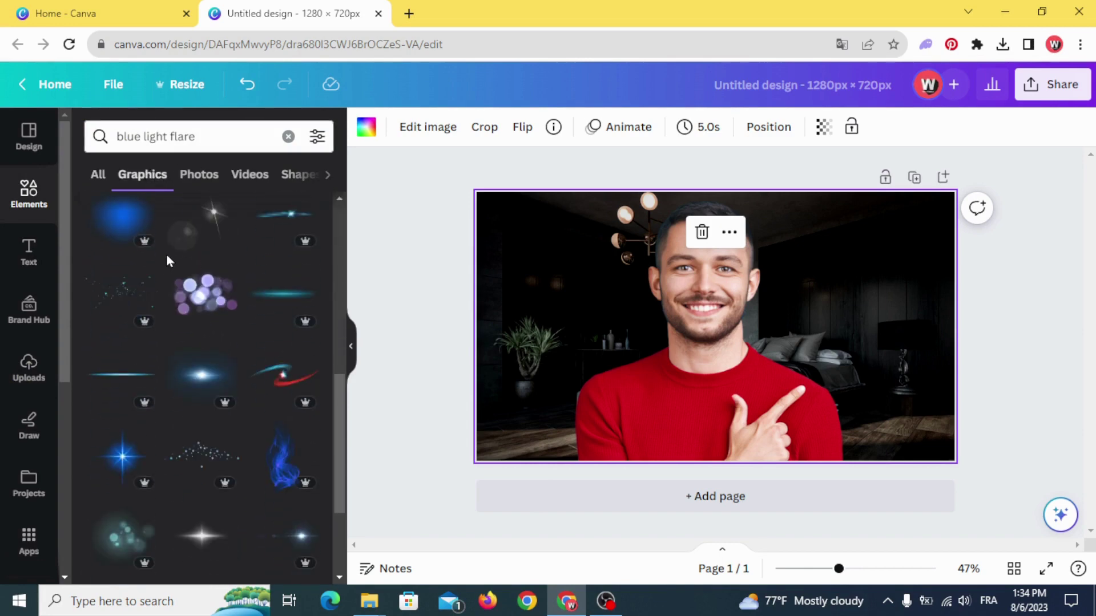
scroll(166, 255, down, 3)
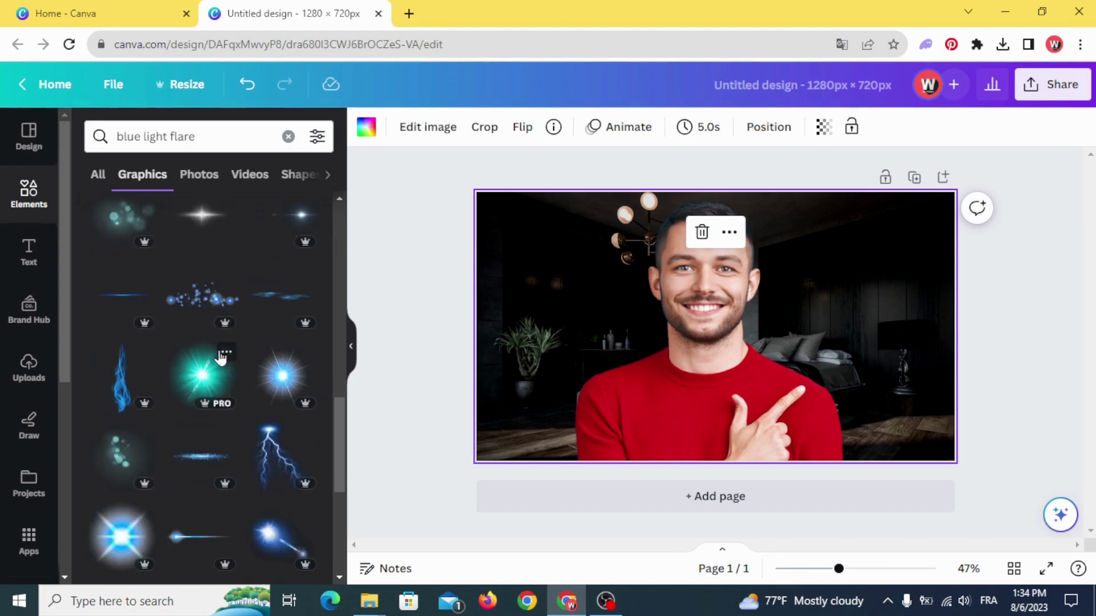
click(225, 354)
click(200, 374)
click(200, 374)
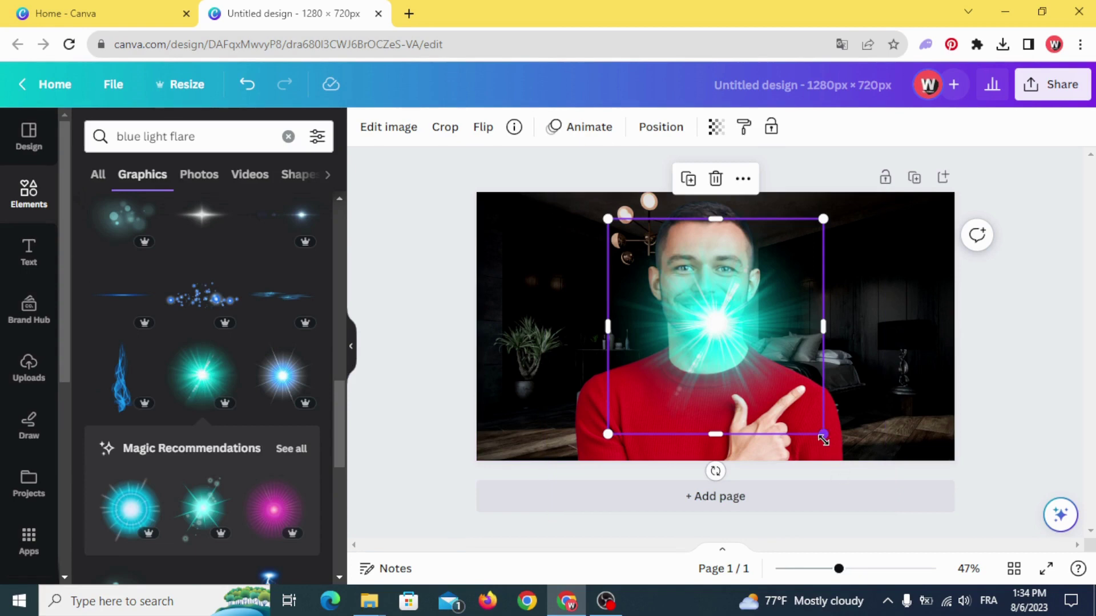
Step: Enlarge the teal flare to span most of the page width and centre its glow on the man's head
drag(842, 460, 967, 571)
drag(813, 433, 726, 309)
drag(520, 455, 451, 530)
drag(578, 358, 621, 317)
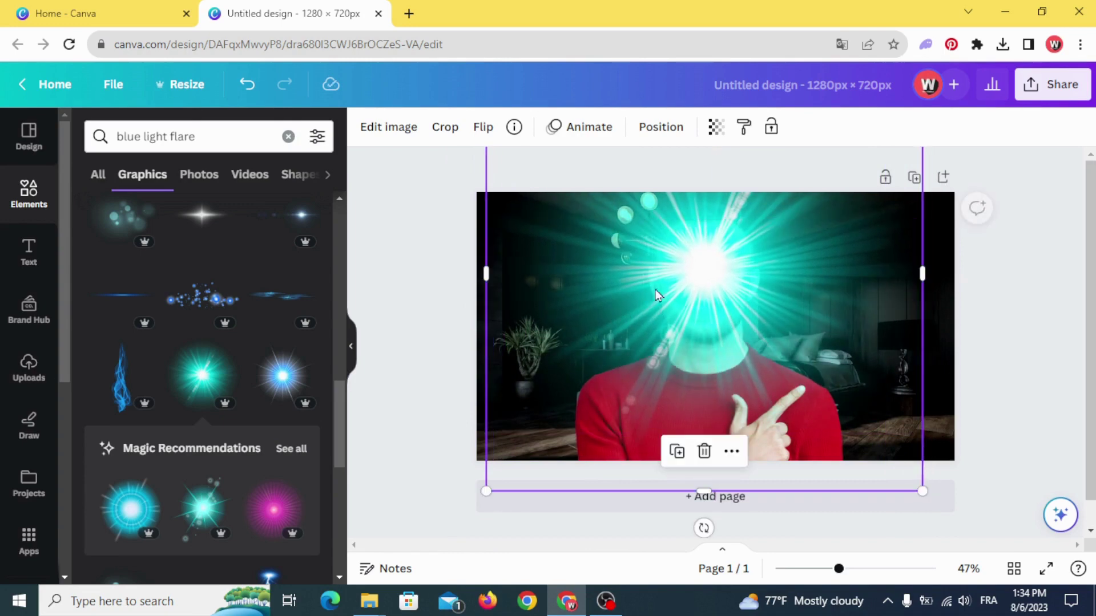
Step: Send the teal flare one layer backward so that it sits behind the man
right_click(703, 264)
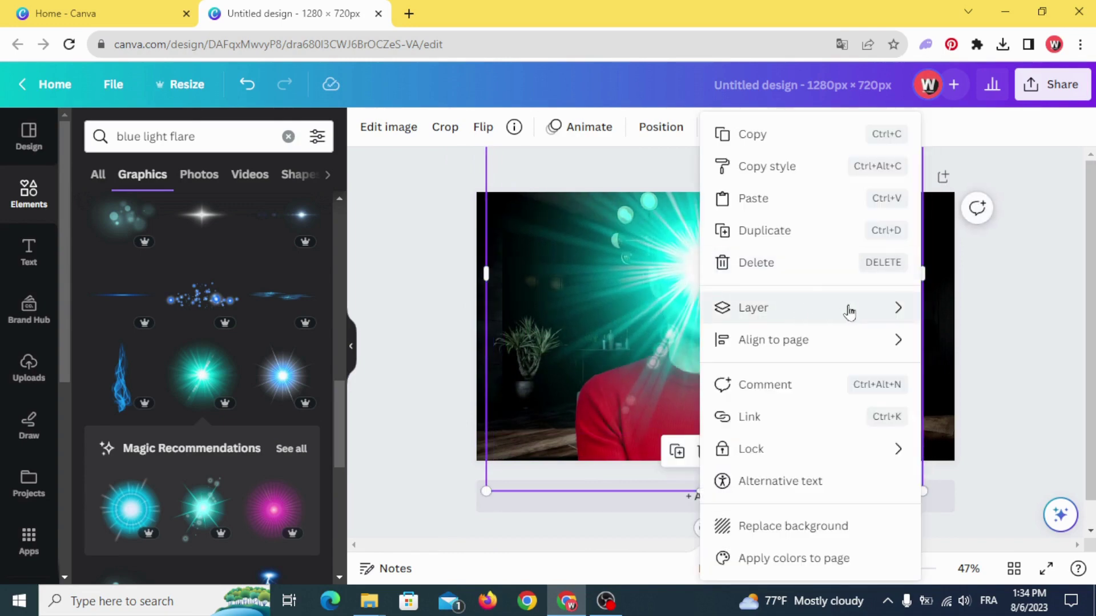
mouse_move(878, 310)
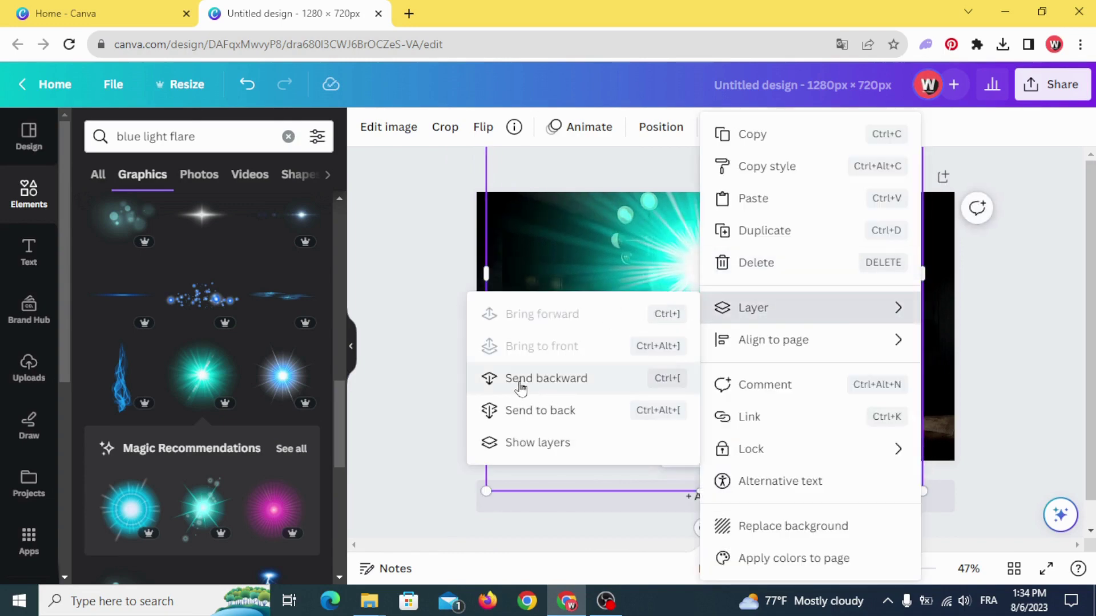
click(581, 380)
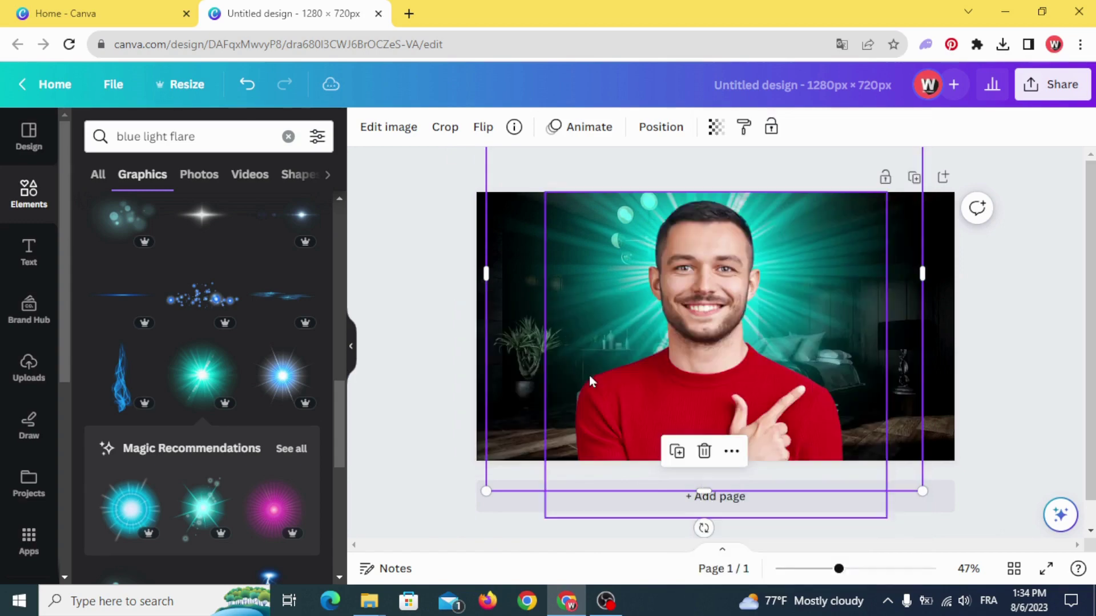
click(439, 354)
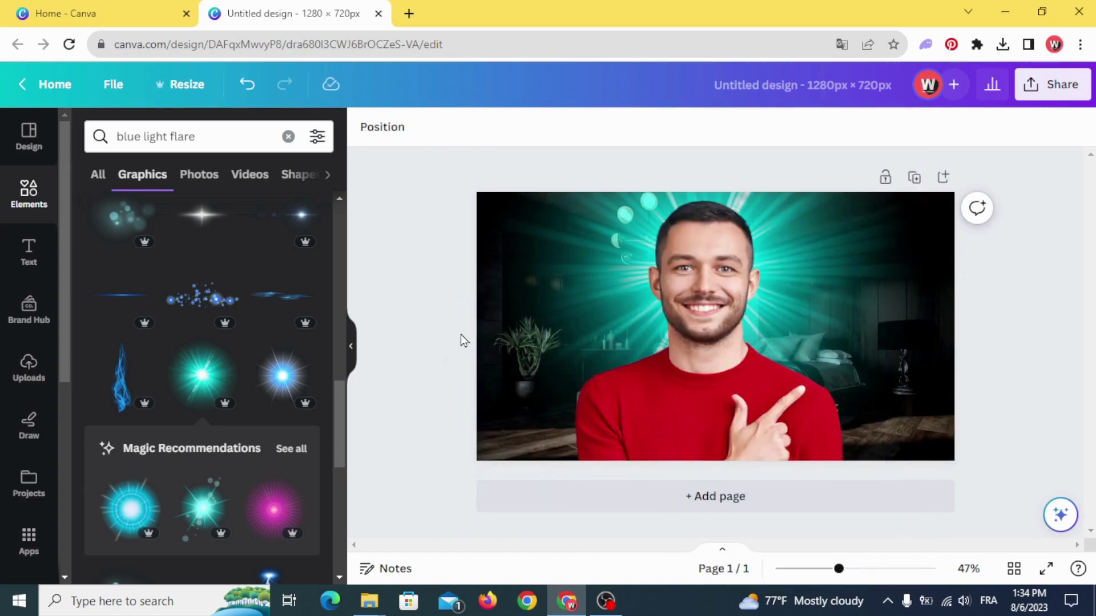
Step: Duplicate the finished composition page as a second page
click(663, 378)
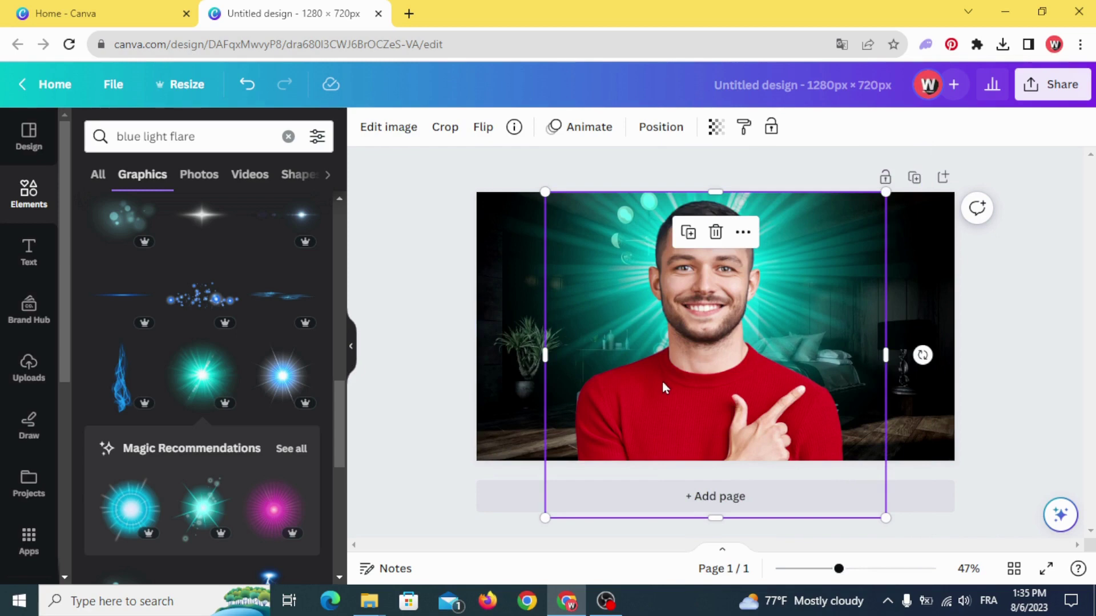
click(1008, 255)
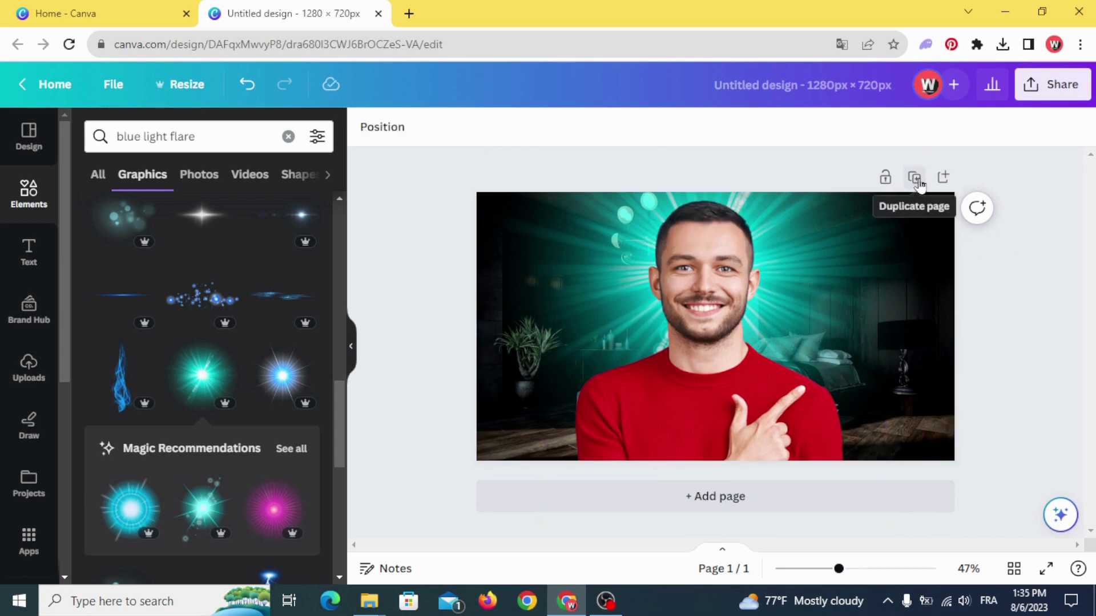
click(915, 178)
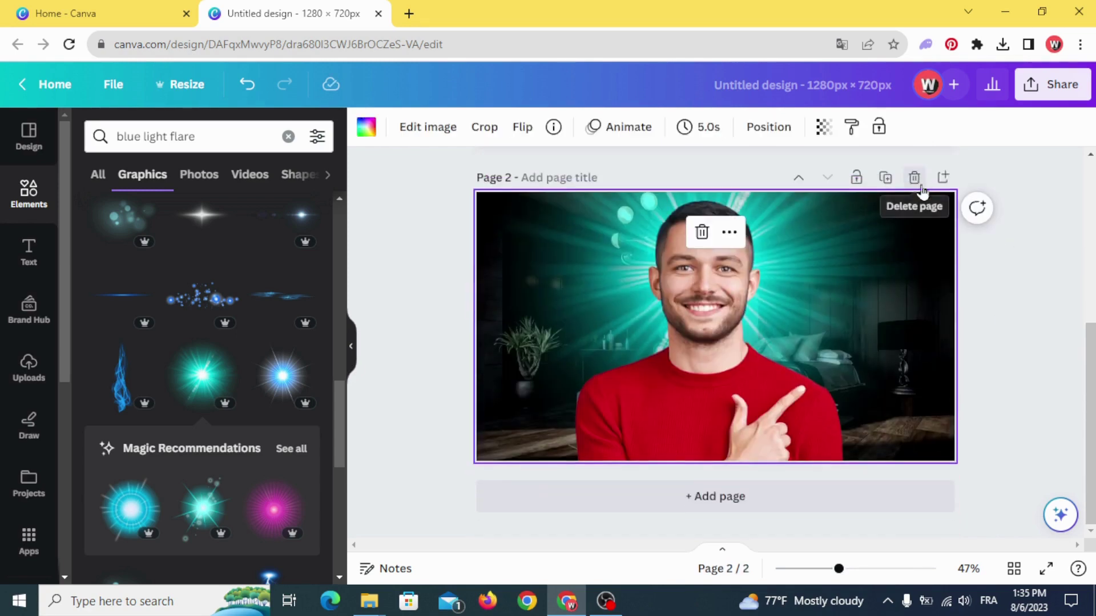
Step: Apply a Glow shadow effect to the cut-out man on page 2
click(691, 424)
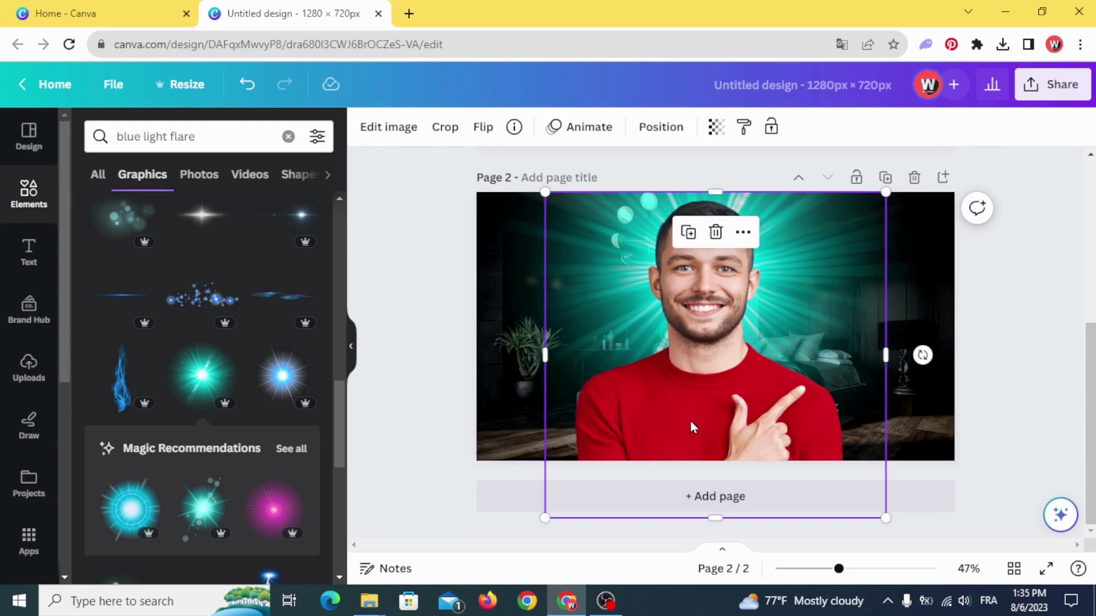
click(394, 131)
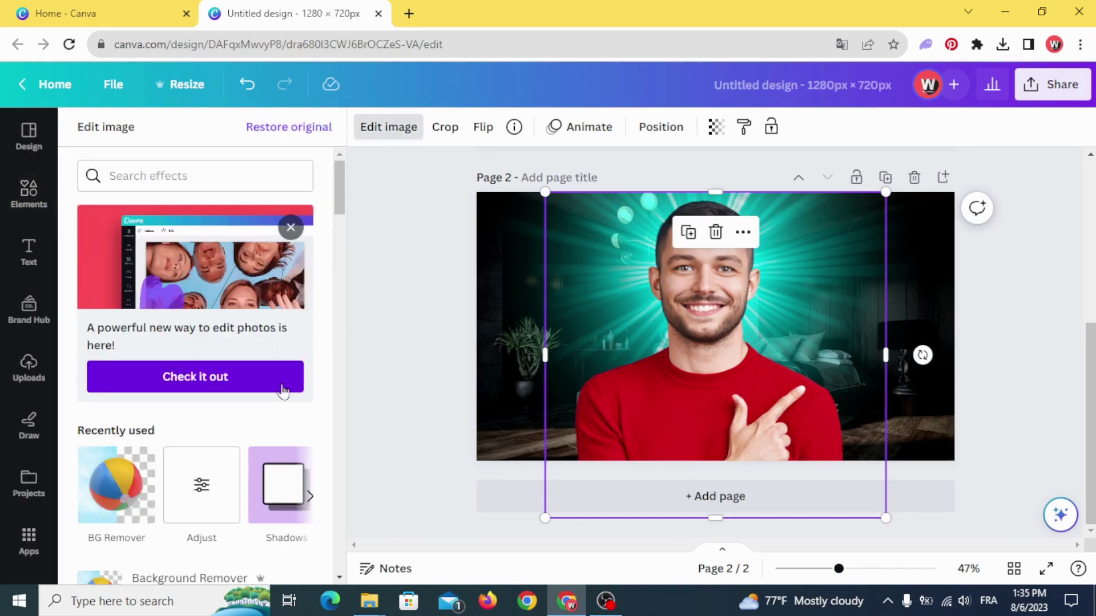
scroll(282, 384, down, 2)
click(284, 413)
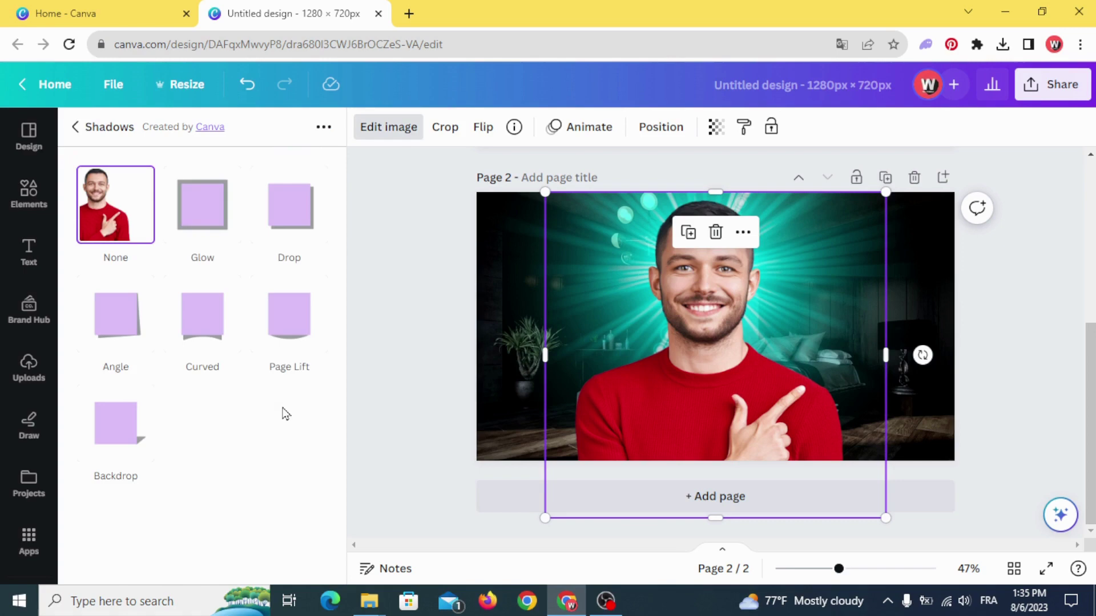
click(202, 236)
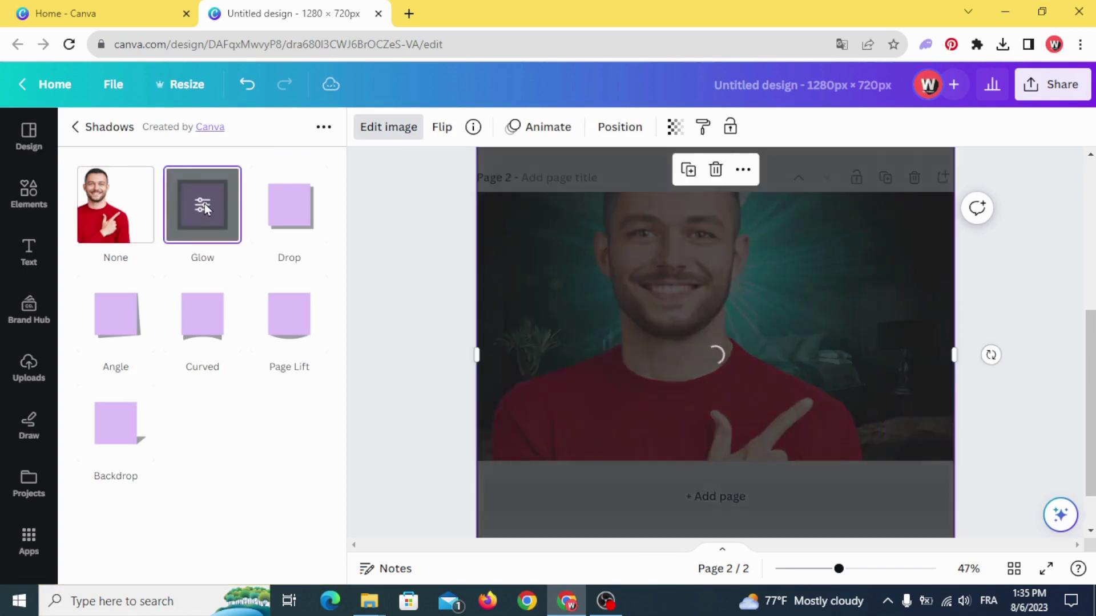
Step: Set the man's glow colour to the light turquoise default swatch
click(204, 205)
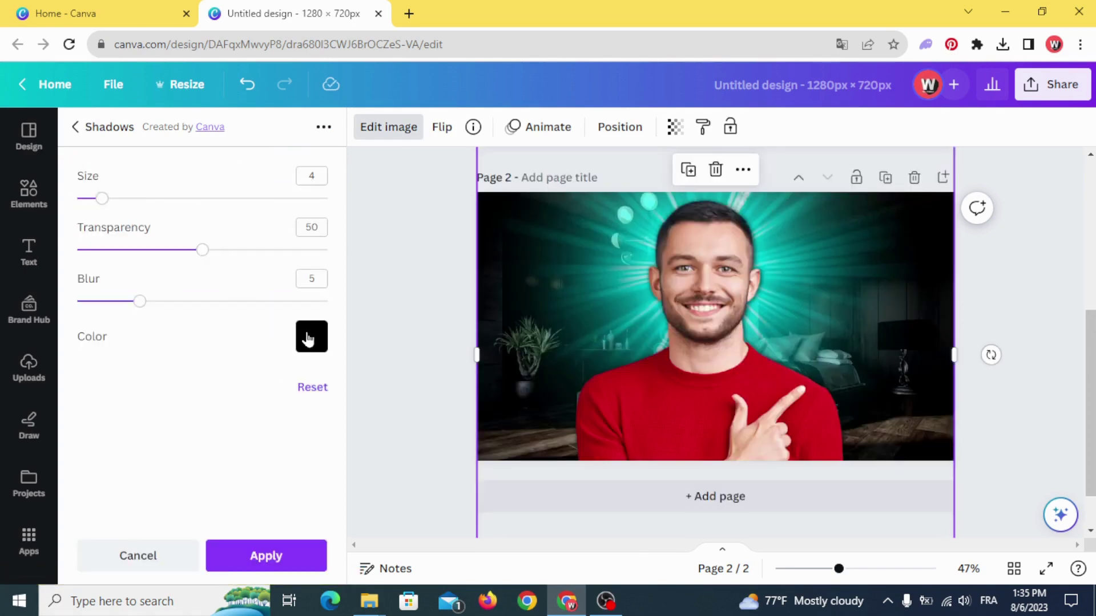
click(309, 337)
scroll(366, 229, down, 2)
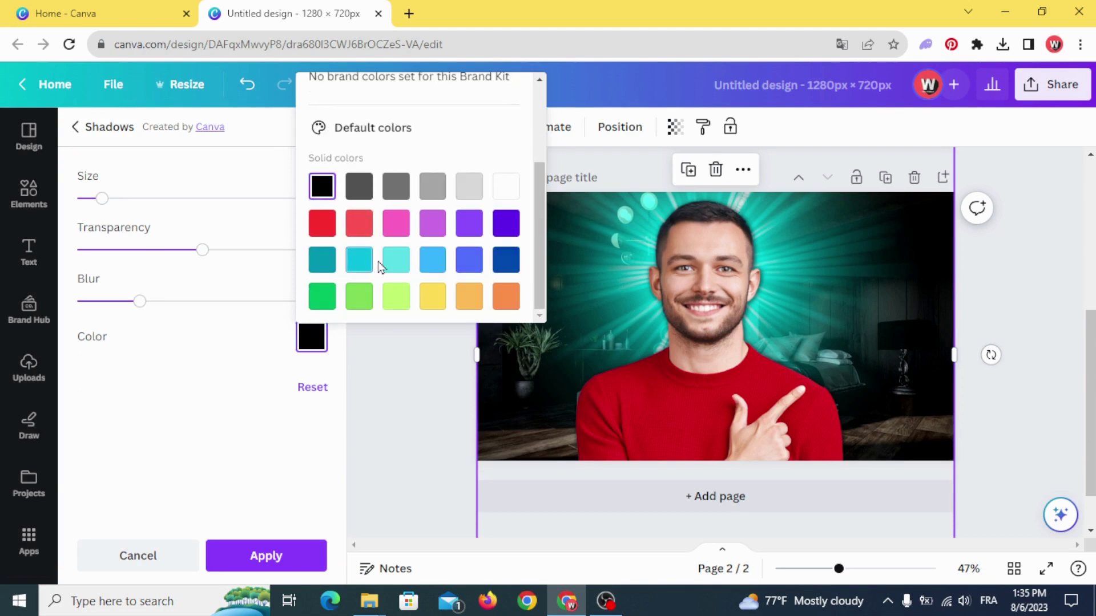
click(396, 259)
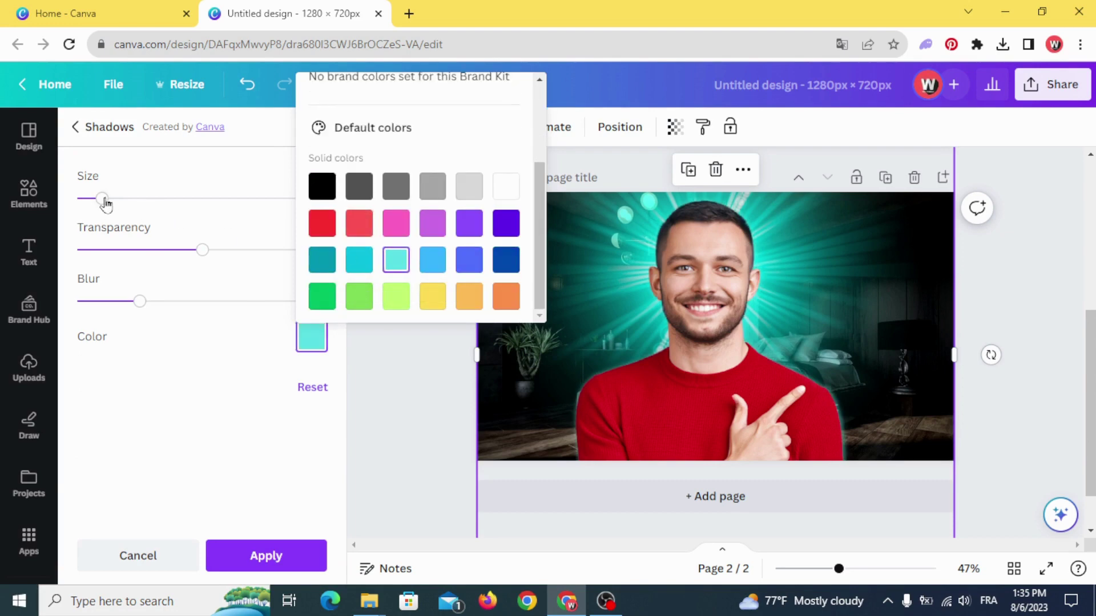
Step: Set the glow's size to 23, transparency to 88 and blur to 15, and apply the effect
drag(104, 204, 209, 200)
drag(203, 252, 302, 255)
drag(138, 309, 264, 299)
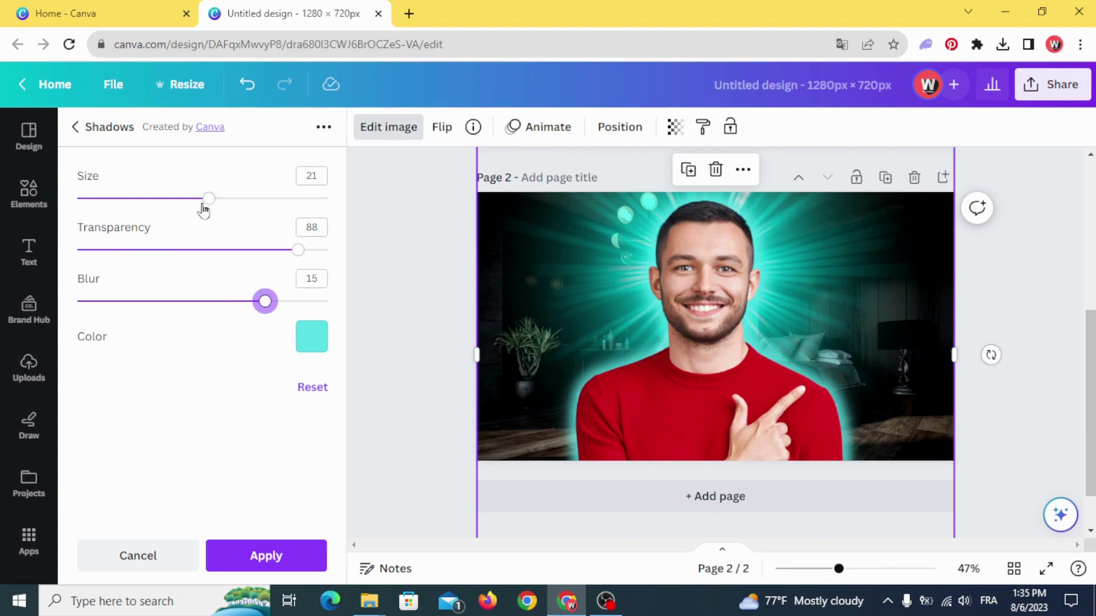
drag(205, 207, 222, 208)
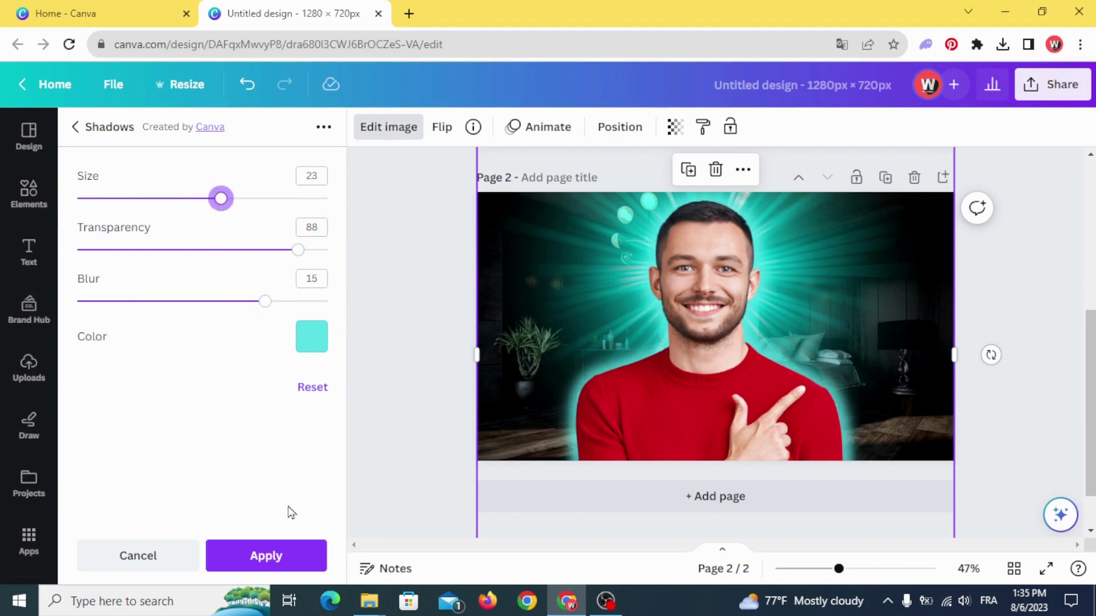
click(286, 553)
click(413, 404)
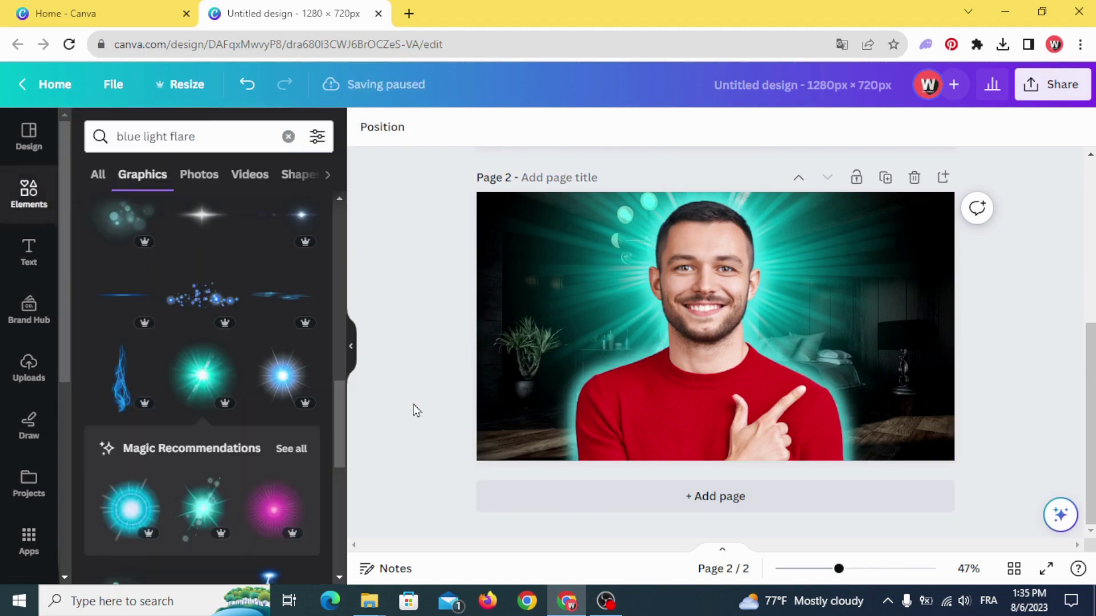
Step: Reopen the man's image effects on page 2 and apply the pending glow so that it is saved
click(711, 329)
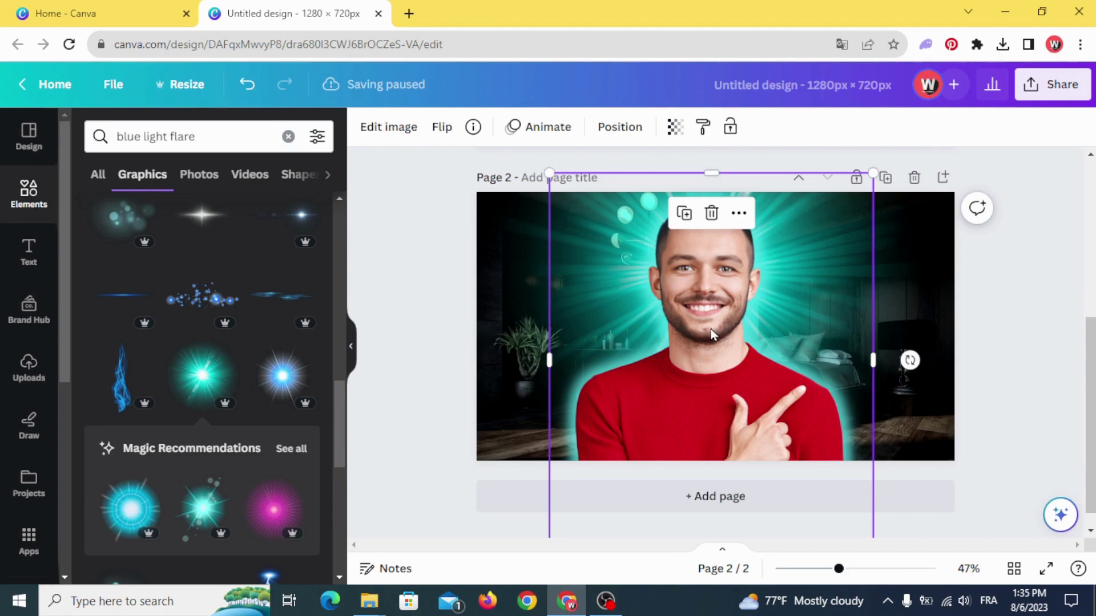
click(385, 130)
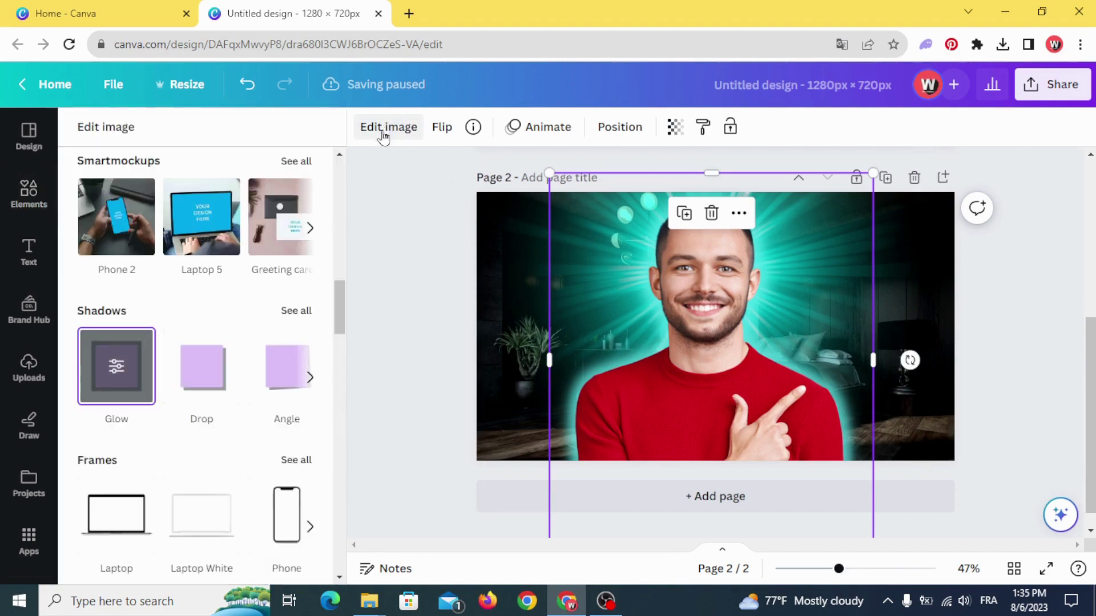
click(415, 260)
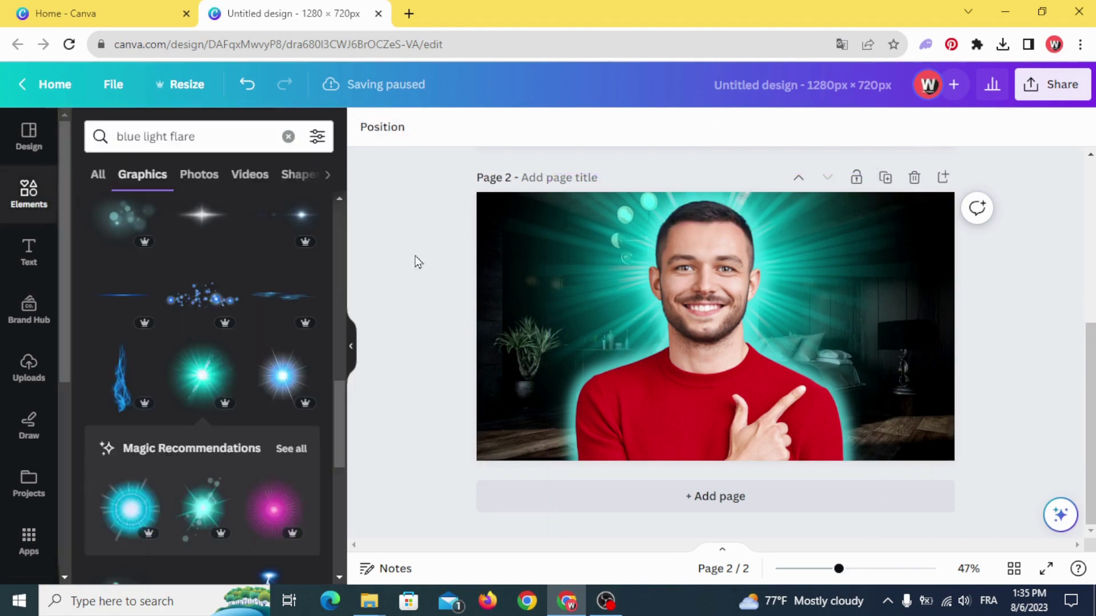
click(671, 351)
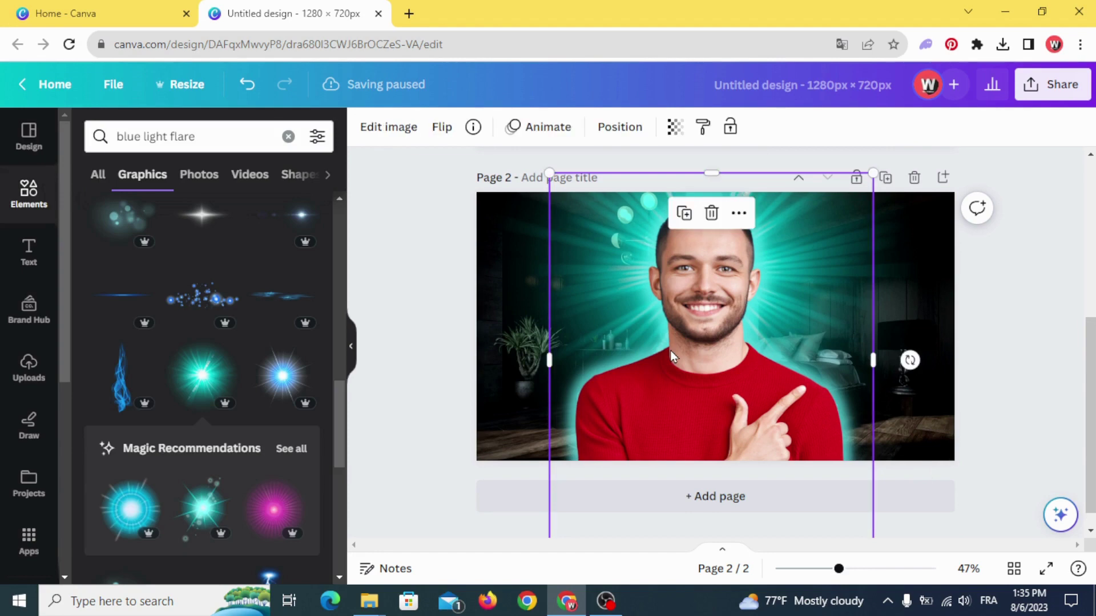
click(388, 130)
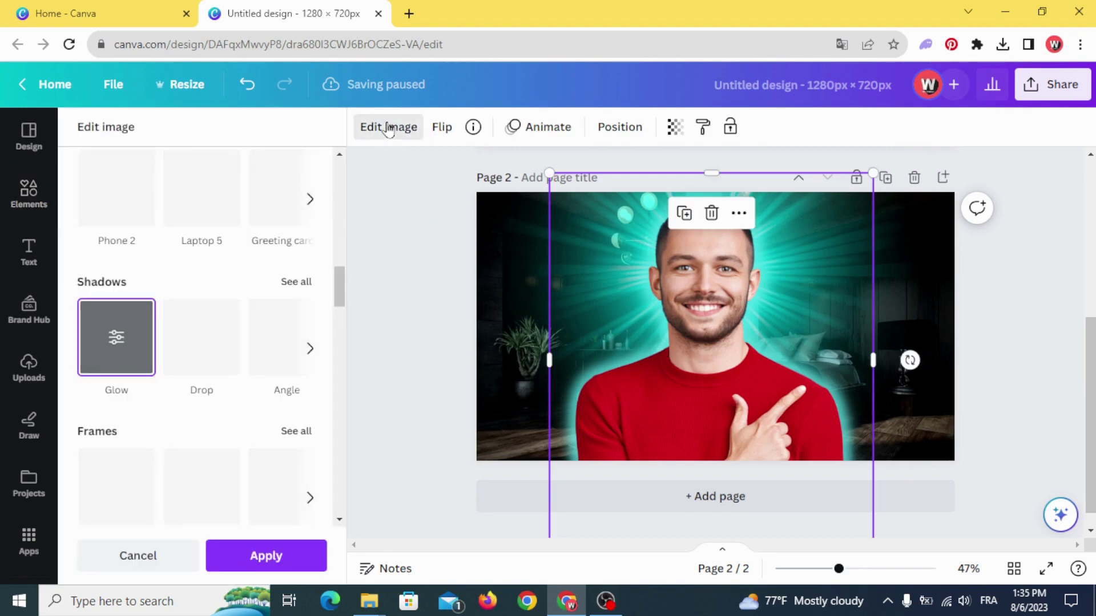
click(273, 566)
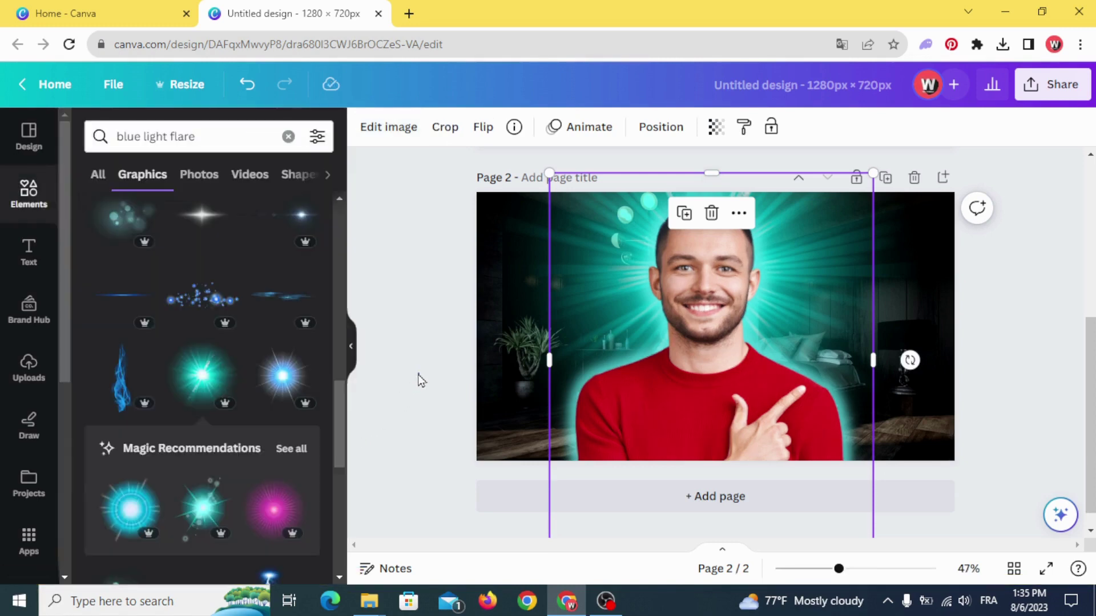
Step: Adjust the man's image on page 2 to saturation 37 and clarity 69
click(682, 343)
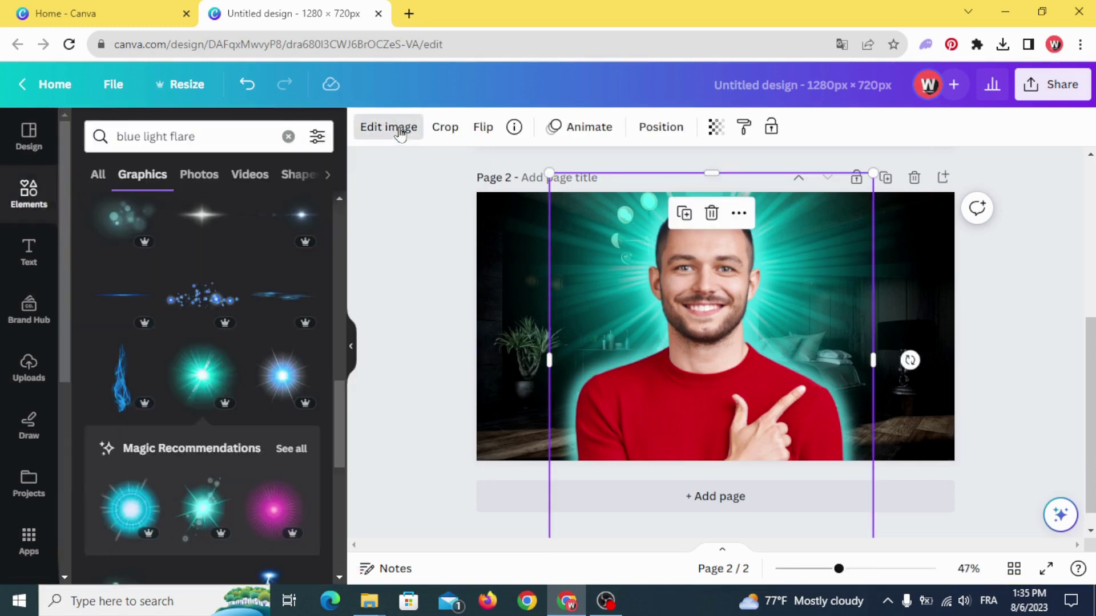
click(388, 127)
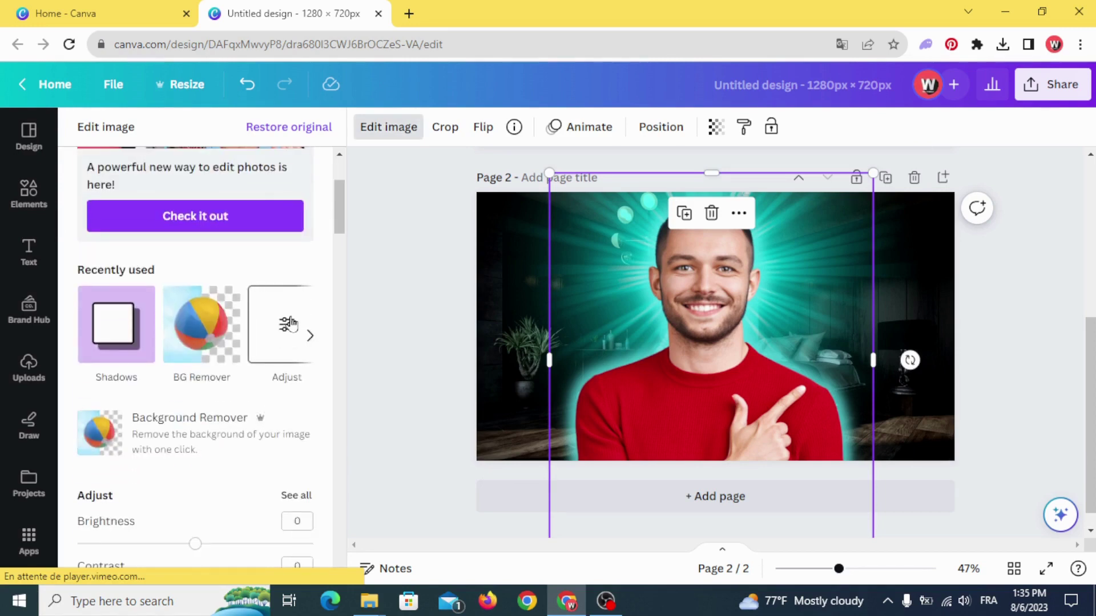
click(287, 323)
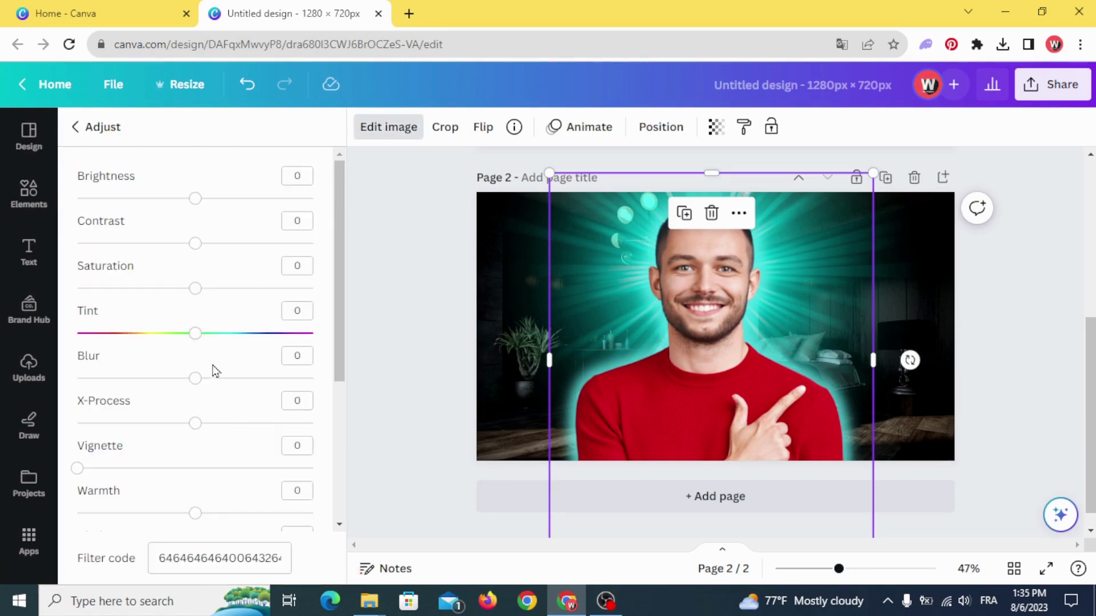
drag(201, 297, 240, 297)
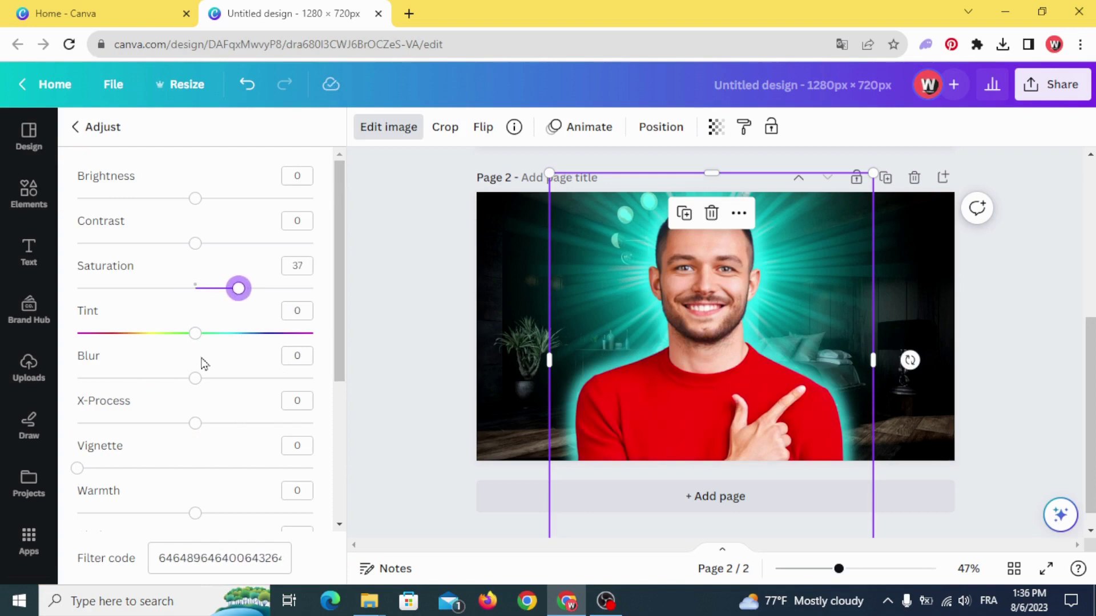
scroll(203, 365, down, 3)
drag(76, 404, 242, 406)
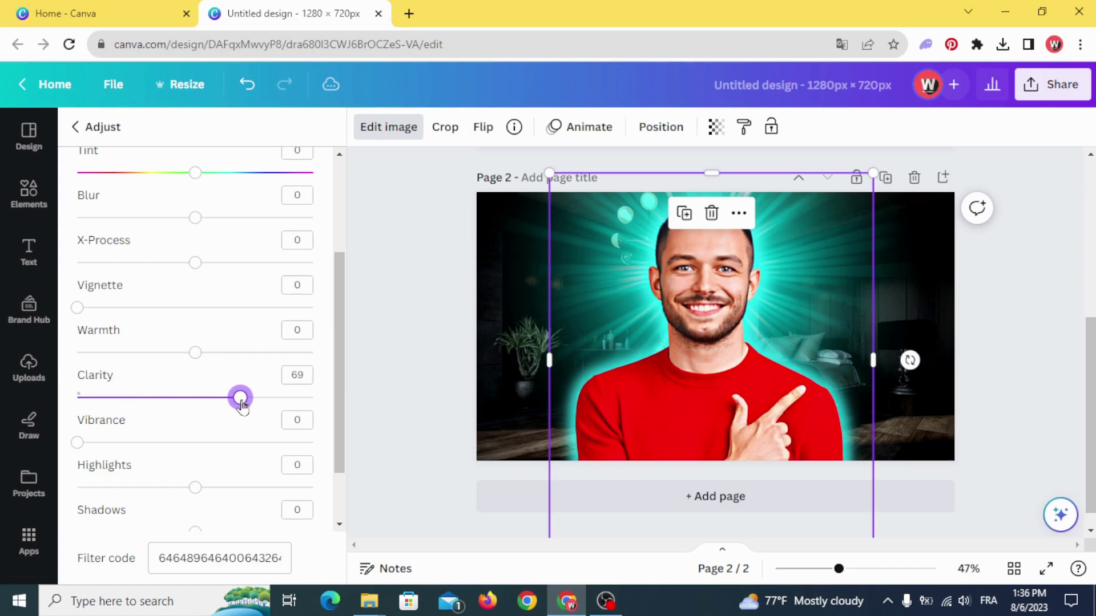
click(389, 347)
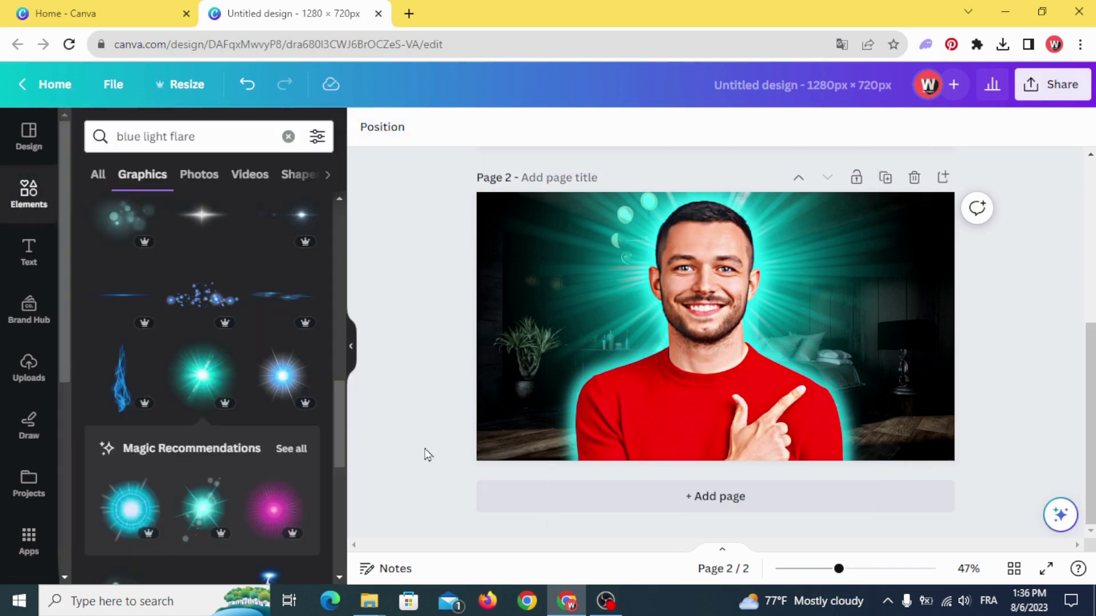
Step: Delete the dark bedroom background and the teal flare from page 1, leaving only the man
scroll(511, 474, up, 5)
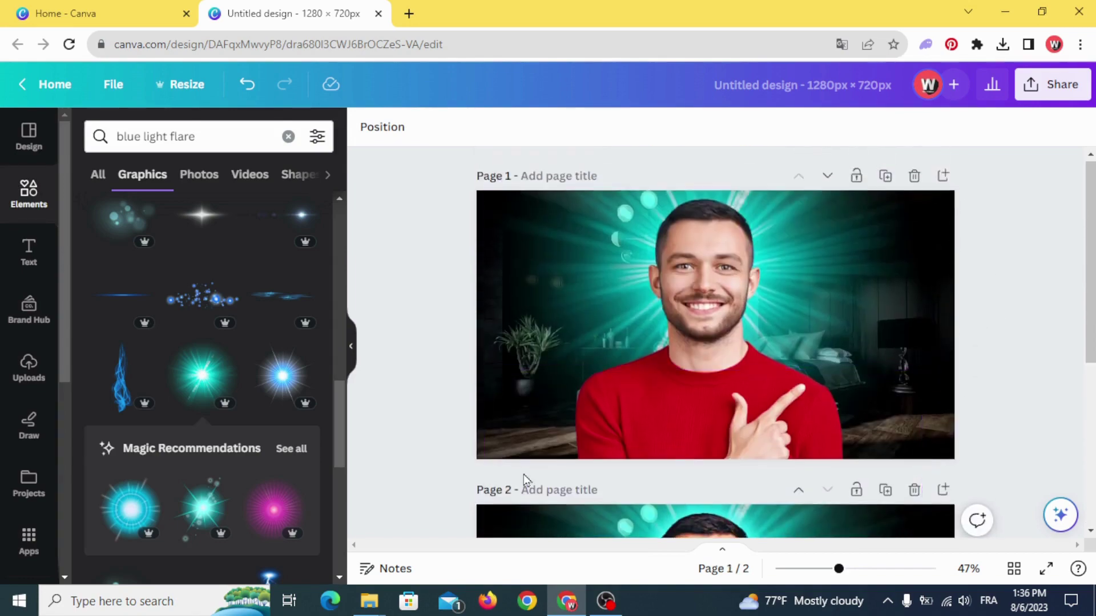
scroll(523, 474, down, 5)
scroll(516, 457, up, 5)
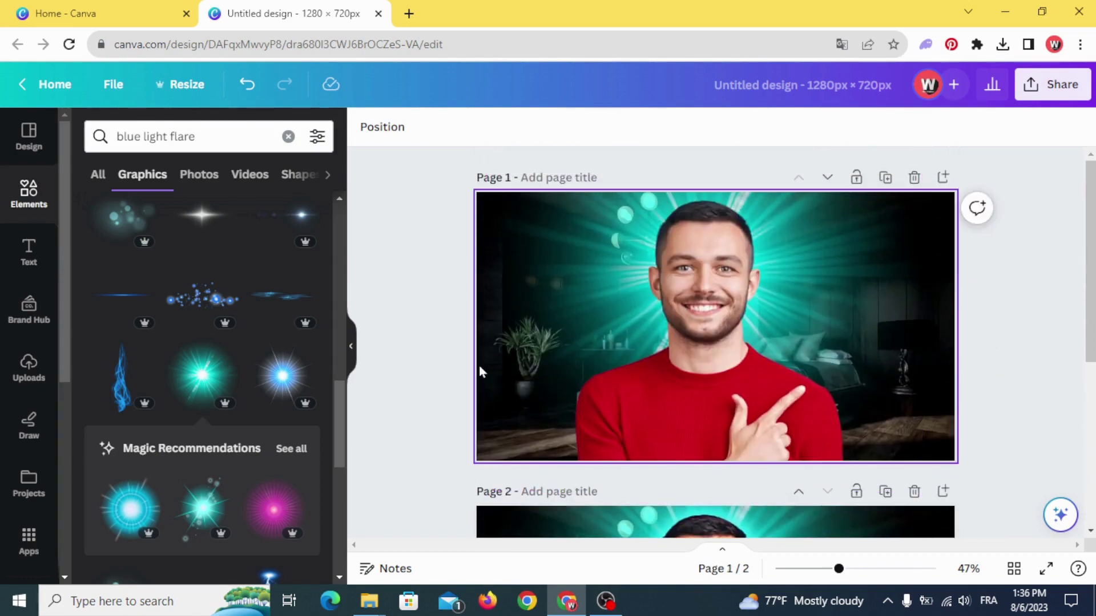
click(480, 368)
key(Delete)
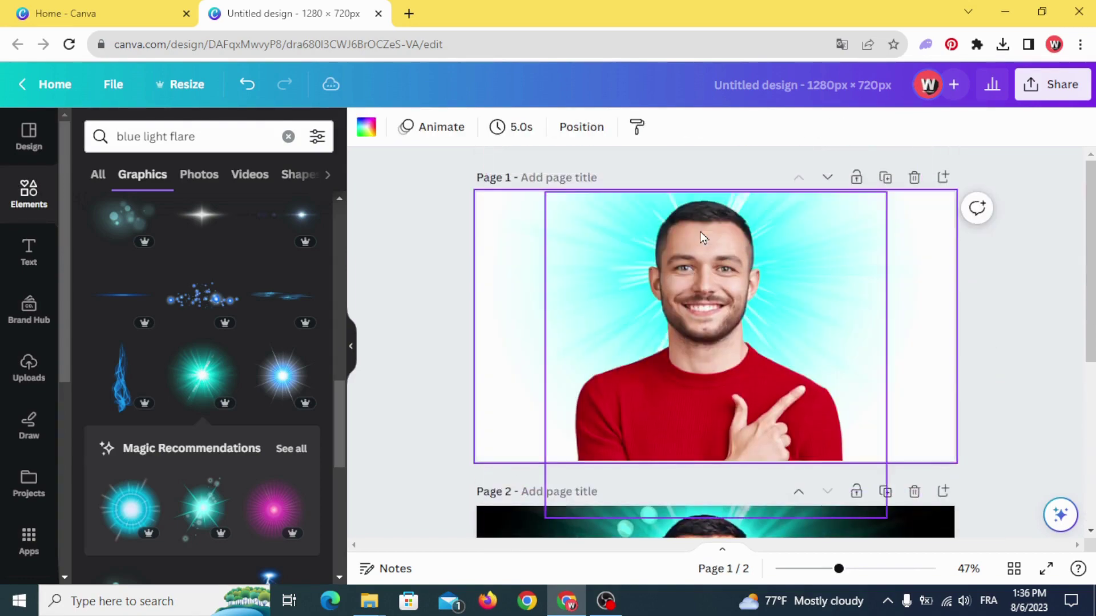
click(526, 281)
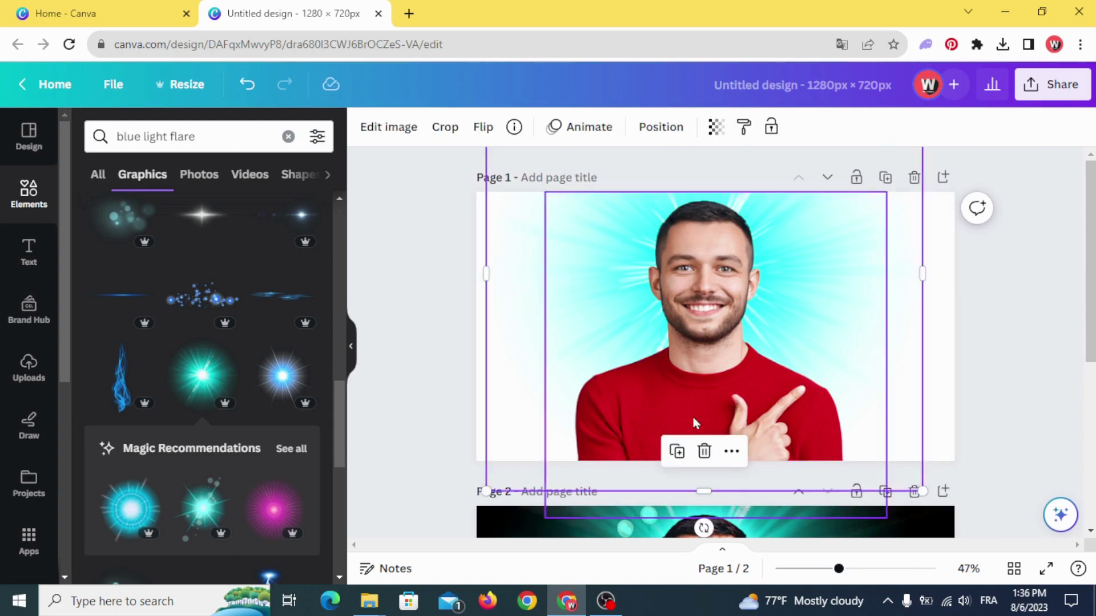
click(704, 452)
Step: Apply the Cherry duotone effect to the man on page 1 and open its settings
click(706, 312)
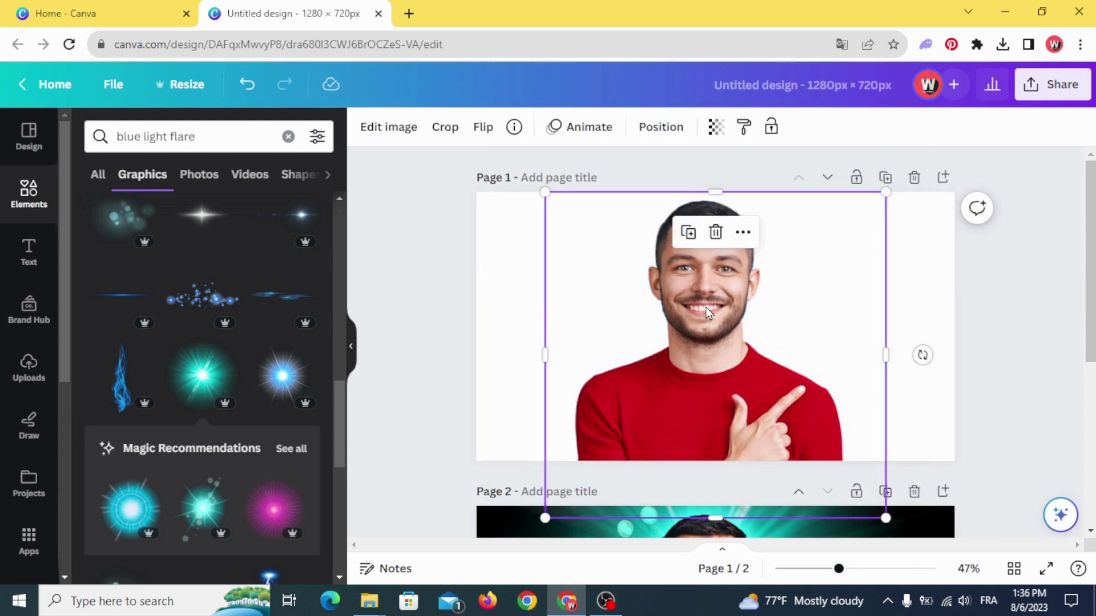
click(388, 129)
scroll(293, 252, down, 3)
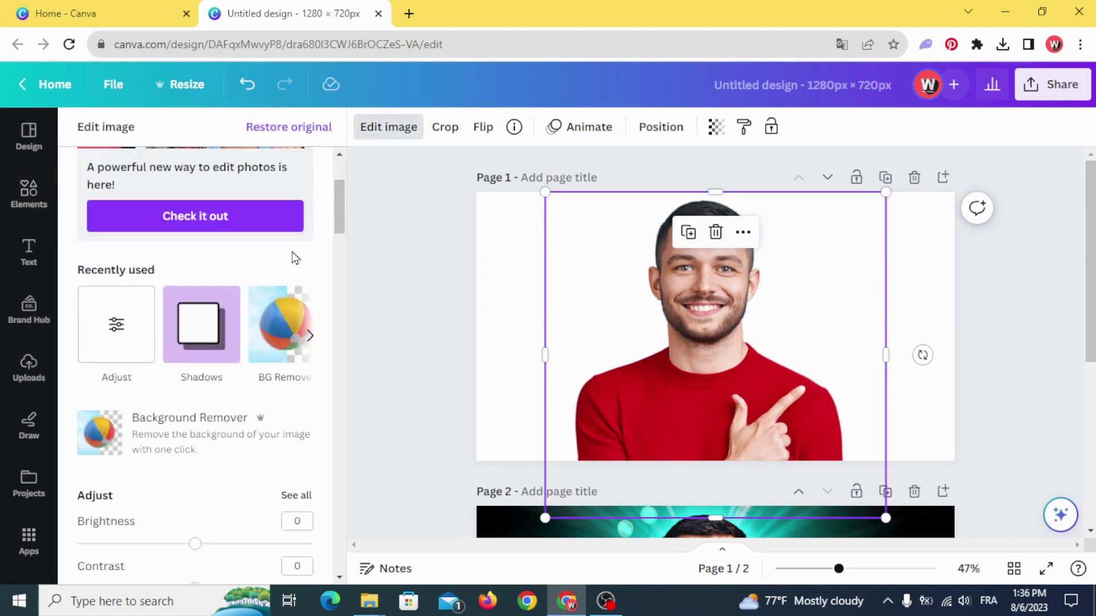
scroll(290, 281, down, 15)
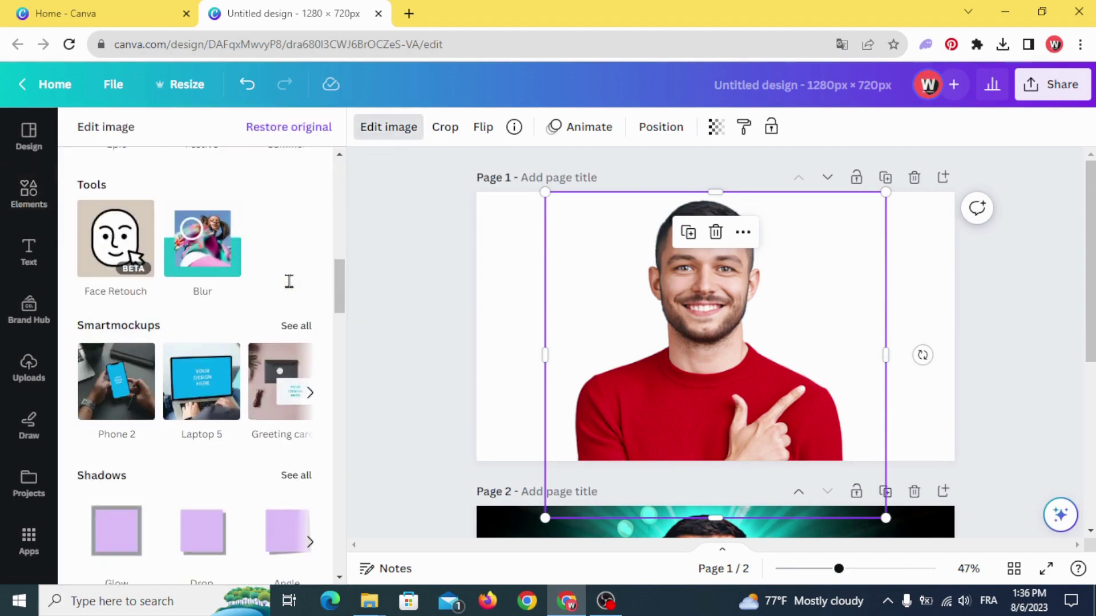
scroll(289, 281, down, 4)
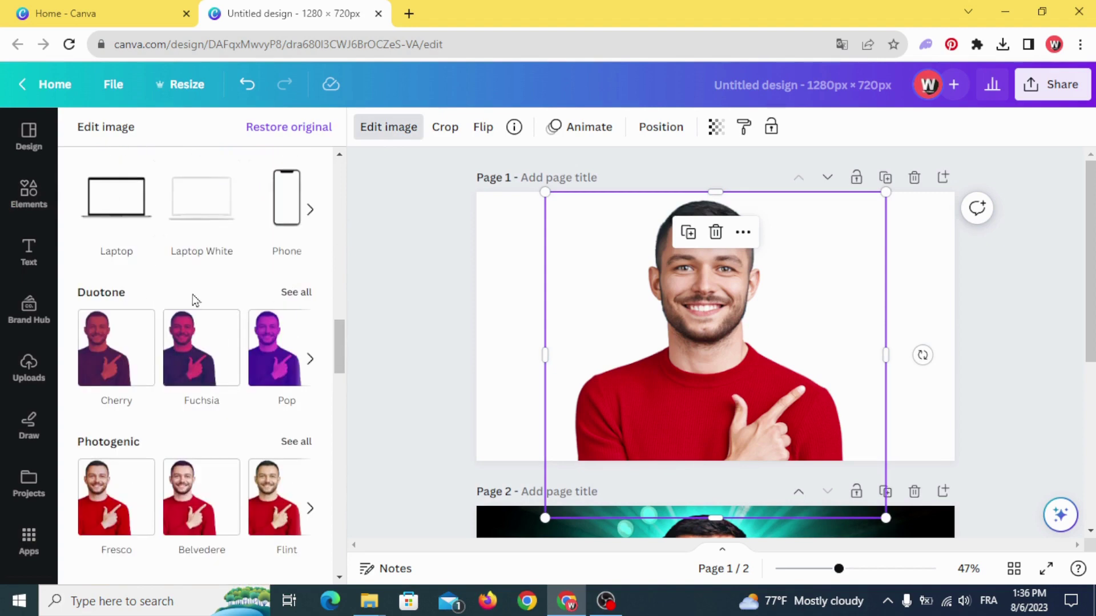
click(120, 352)
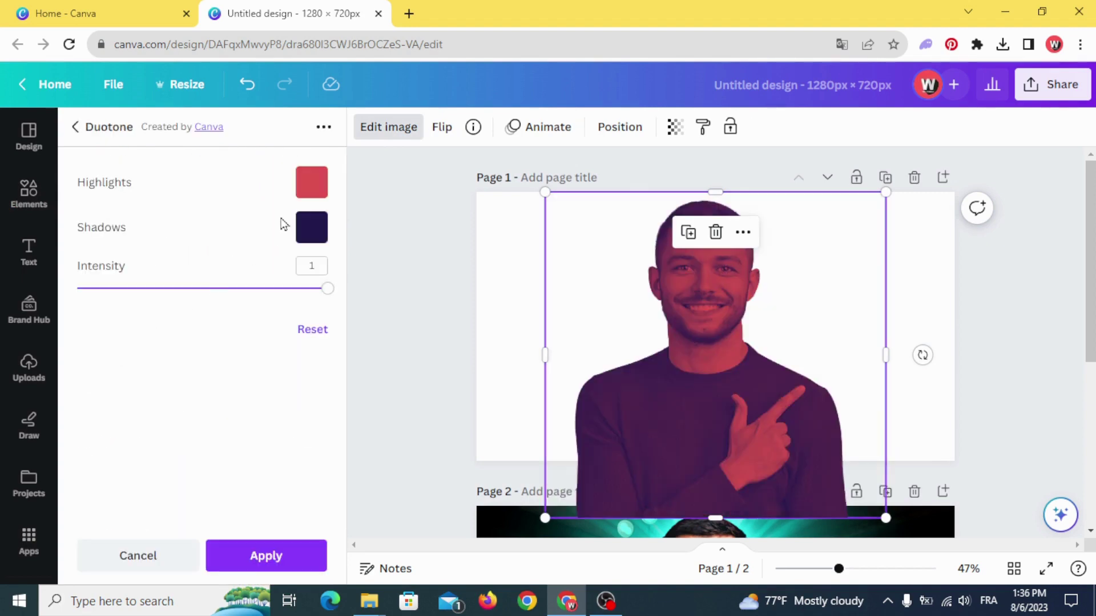
Step: Set both the highlights and the shadows of the man's duotone to white and apply the effect
click(313, 184)
click(504, 445)
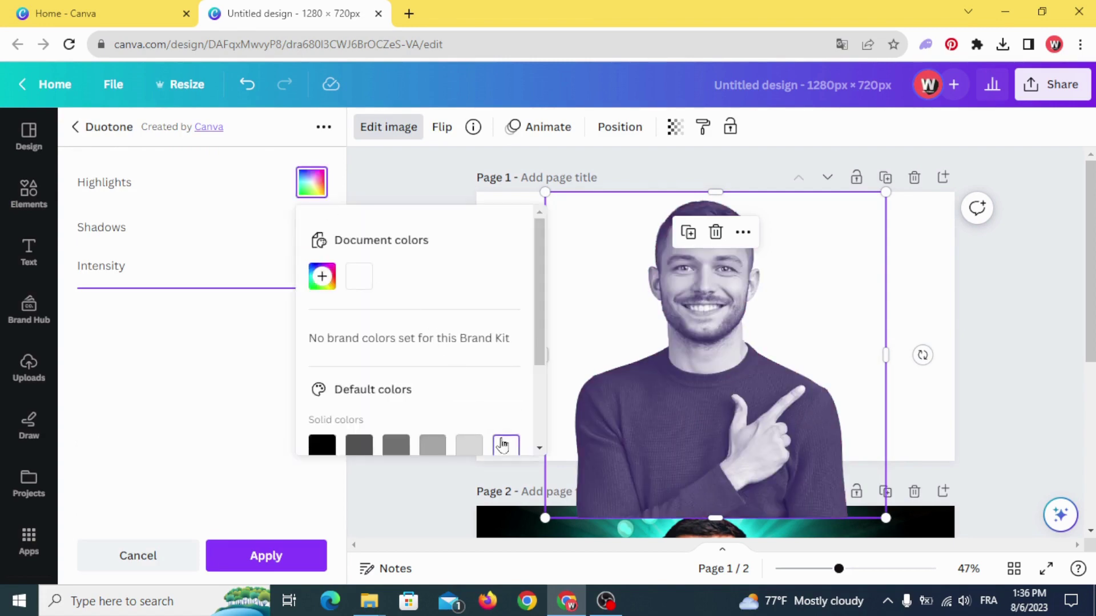
click(274, 200)
click(313, 231)
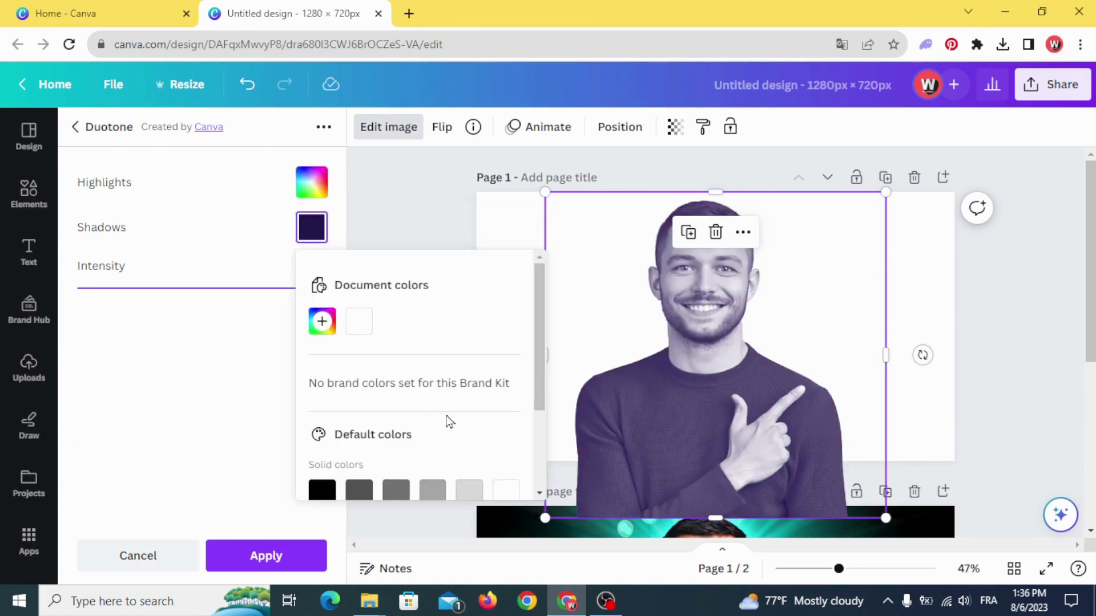
click(507, 491)
click(285, 556)
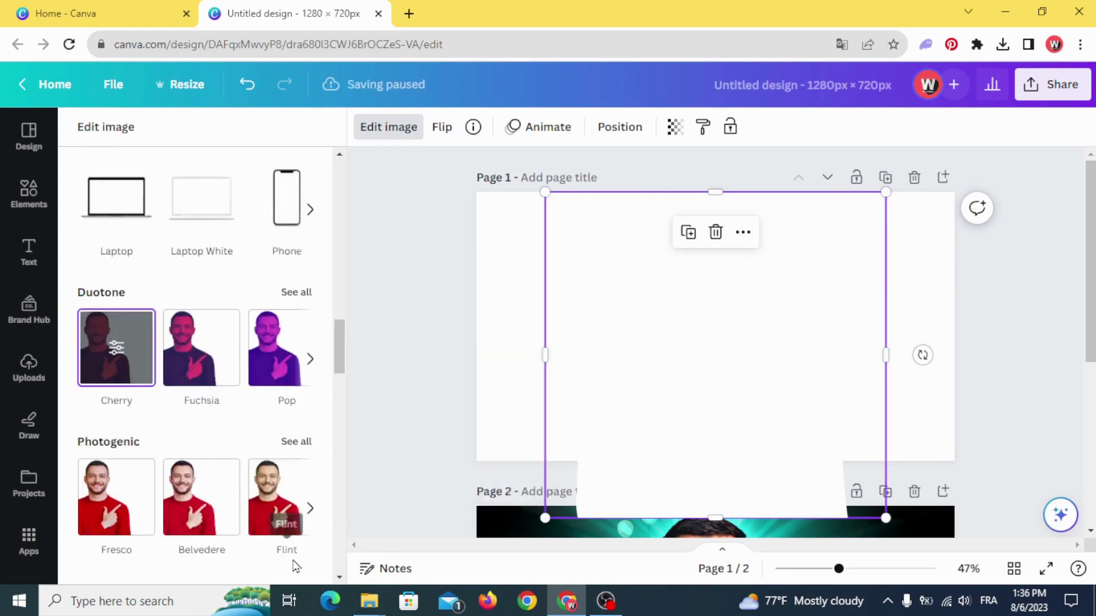
key(Escape)
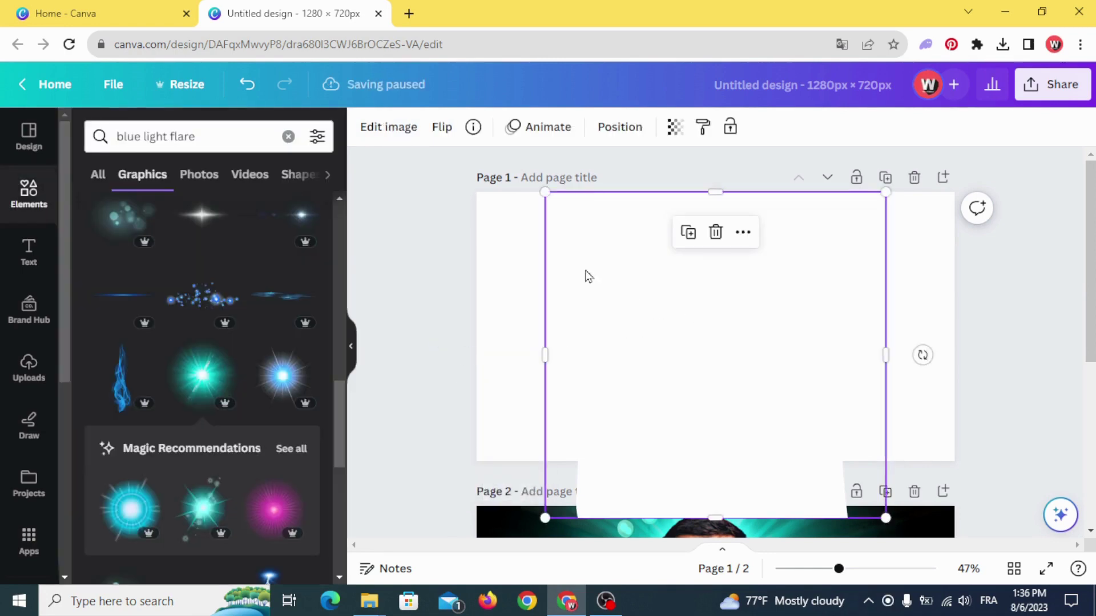
Step: Apply the Glow shadow effect to the white silhouette on page 1 and open the glow's settings
click(388, 127)
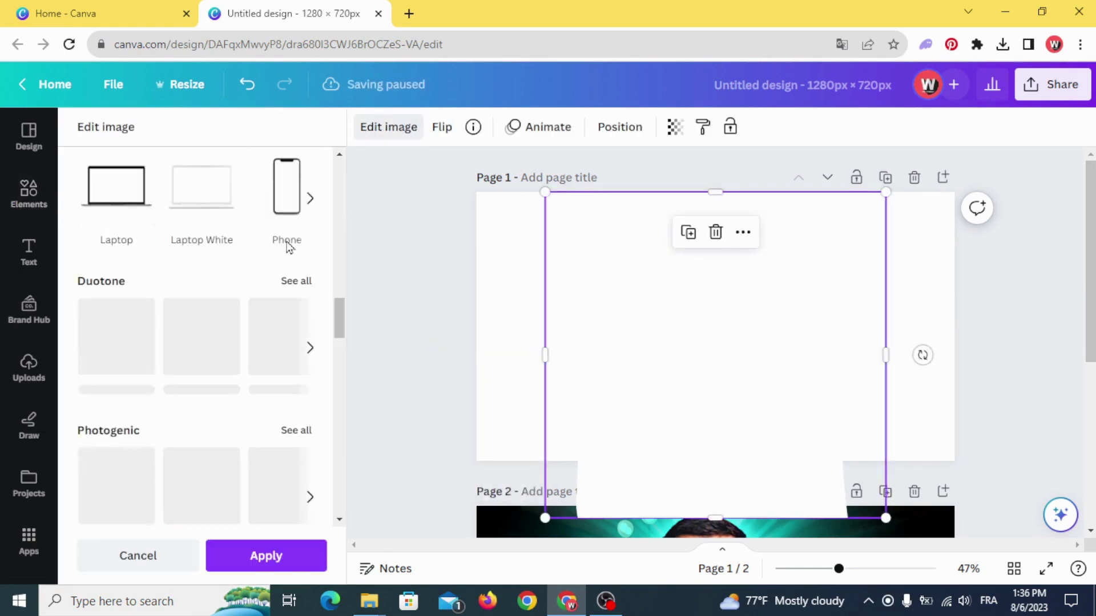
click(266, 557)
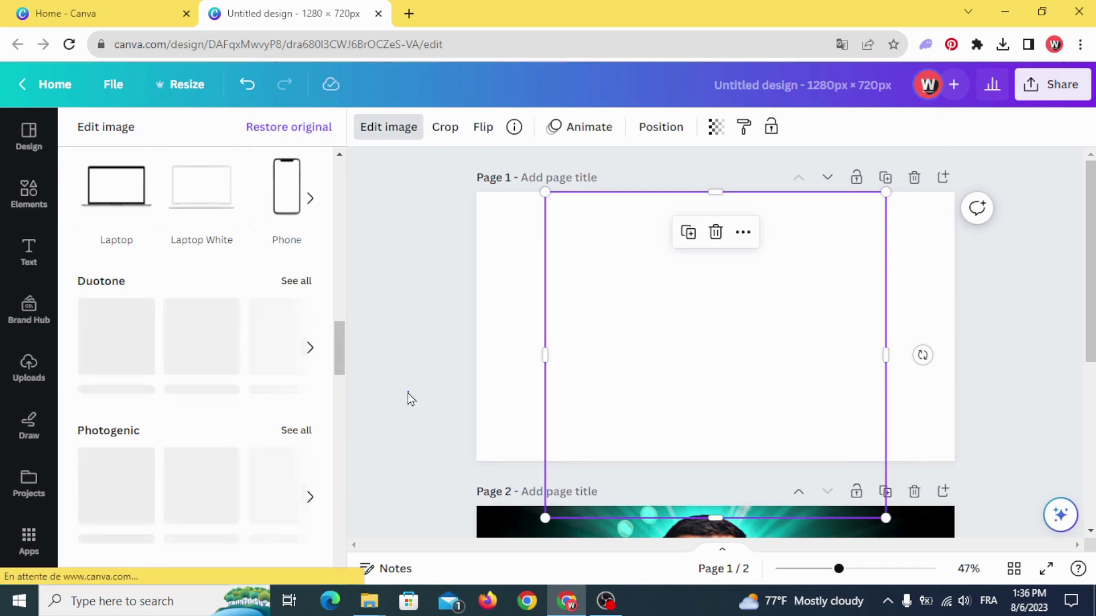
key(Escape)
click(399, 137)
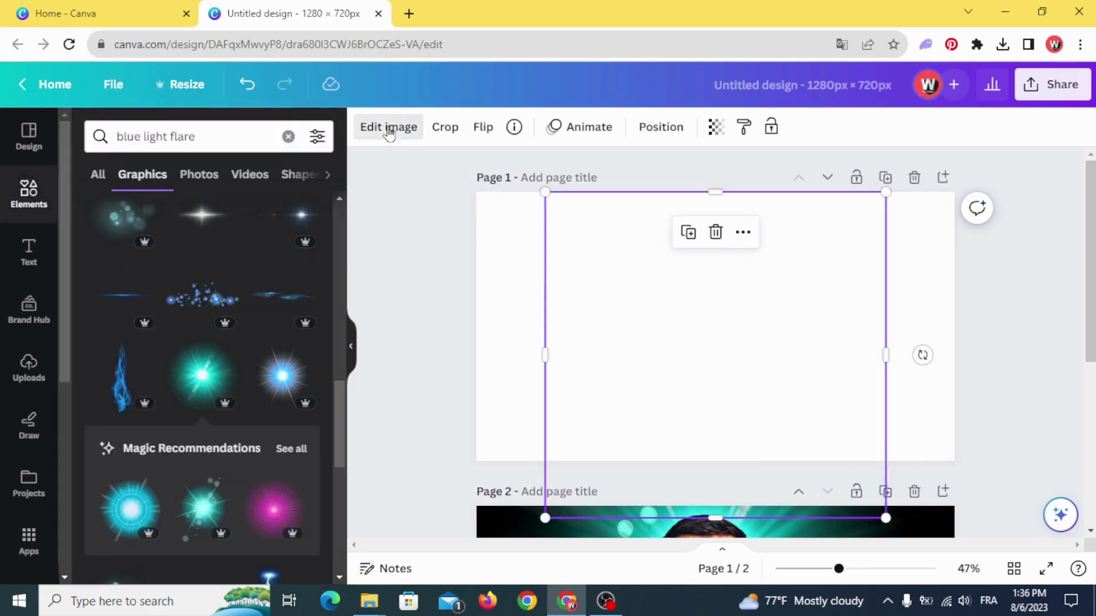
scroll(272, 253, down, 4)
click(272, 252)
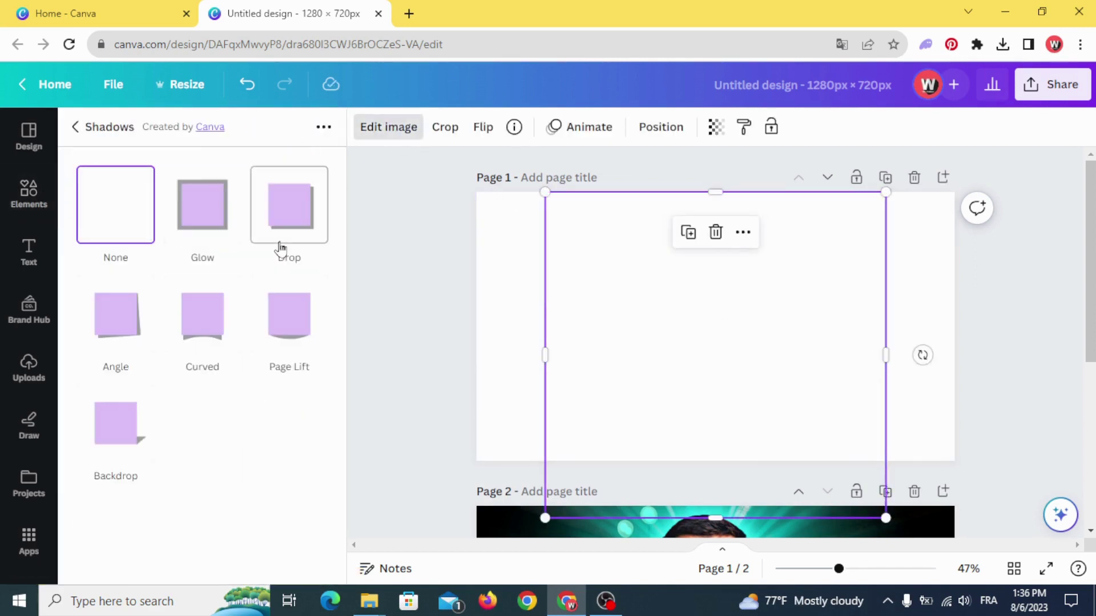
click(207, 212)
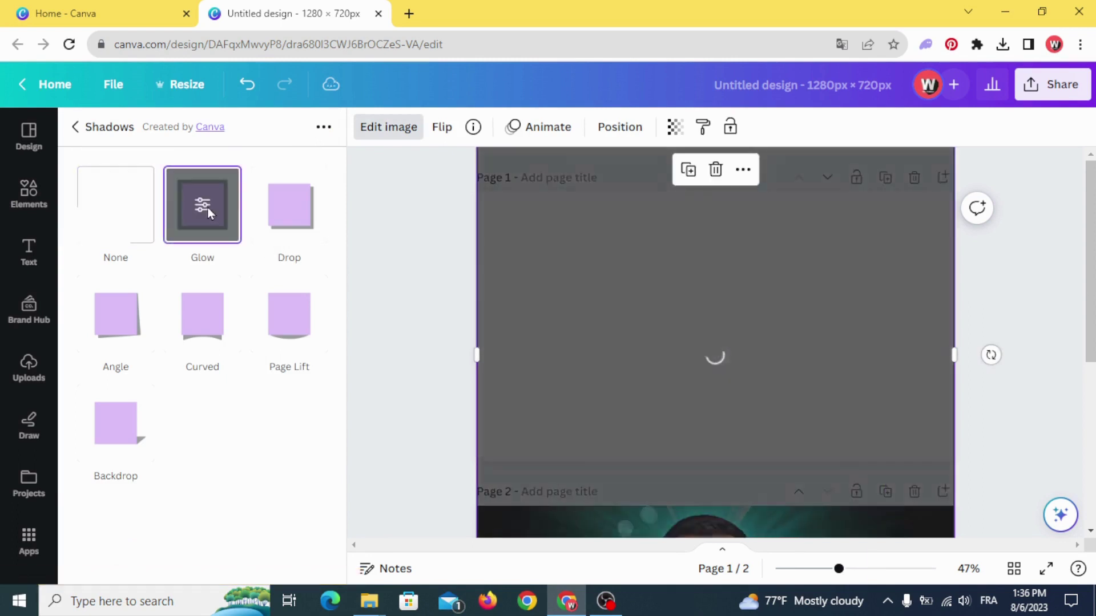
click(204, 208)
Step: Set the silhouette glow's transparency to 100 and its blur to 0, apply it, and deselect the image
drag(198, 256, 354, 255)
drag(138, 308, 30, 308)
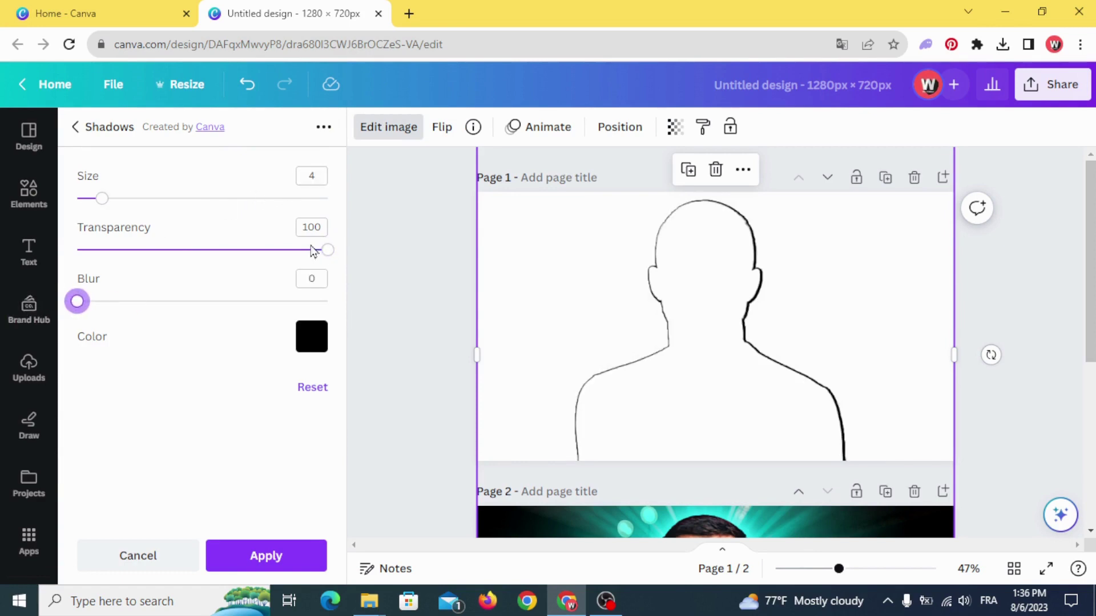
click(274, 557)
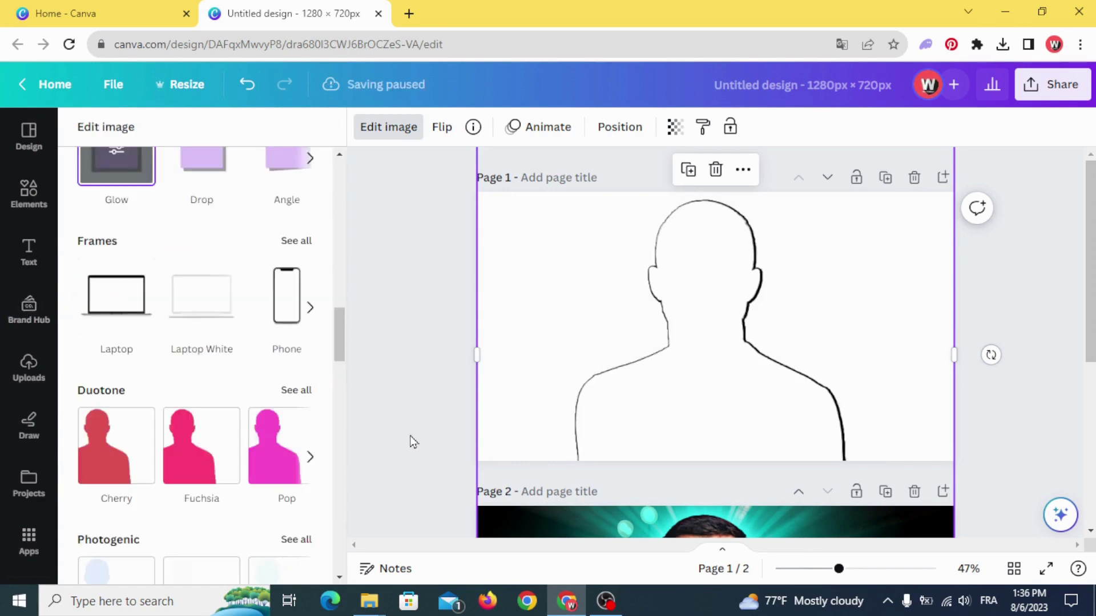
click(392, 266)
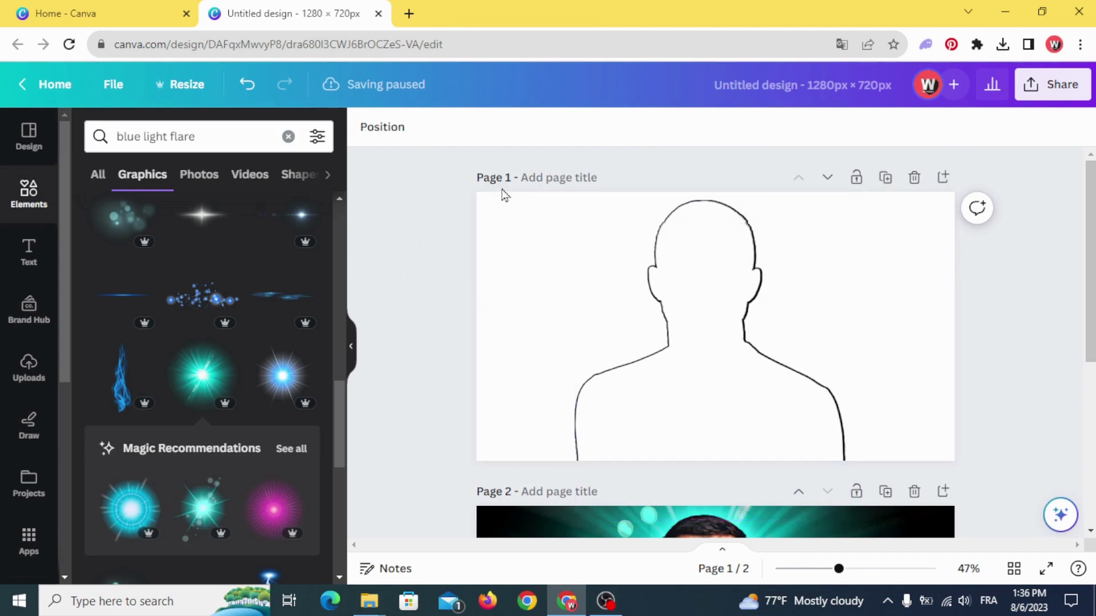
Step: Download only page 1 as a PNG at 1,280 × 720 px and close the download window
click(1062, 84)
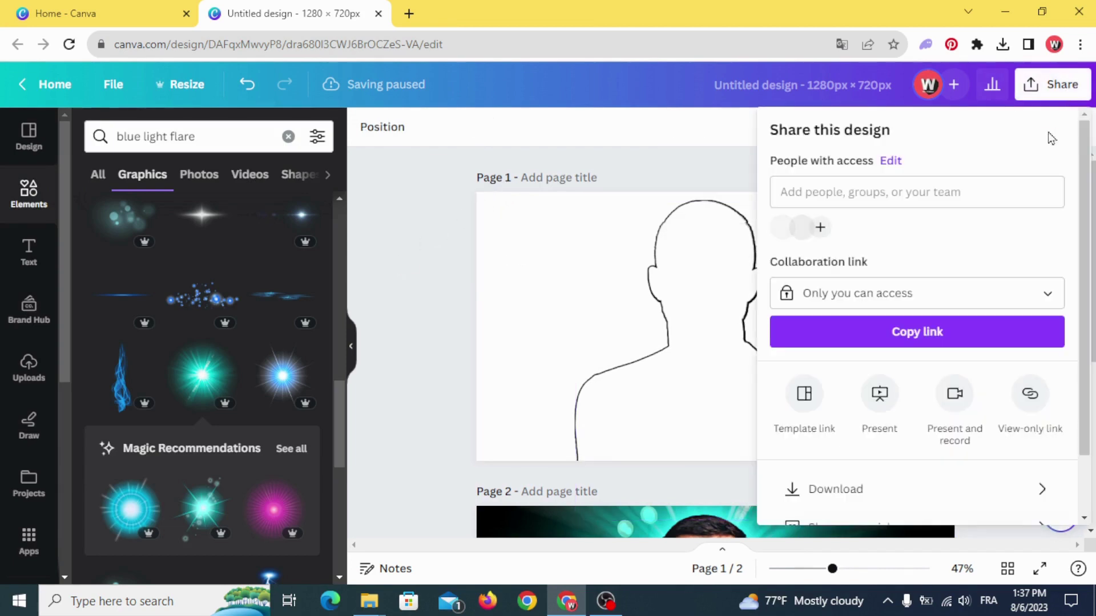
scroll(986, 350, down, 2)
click(992, 419)
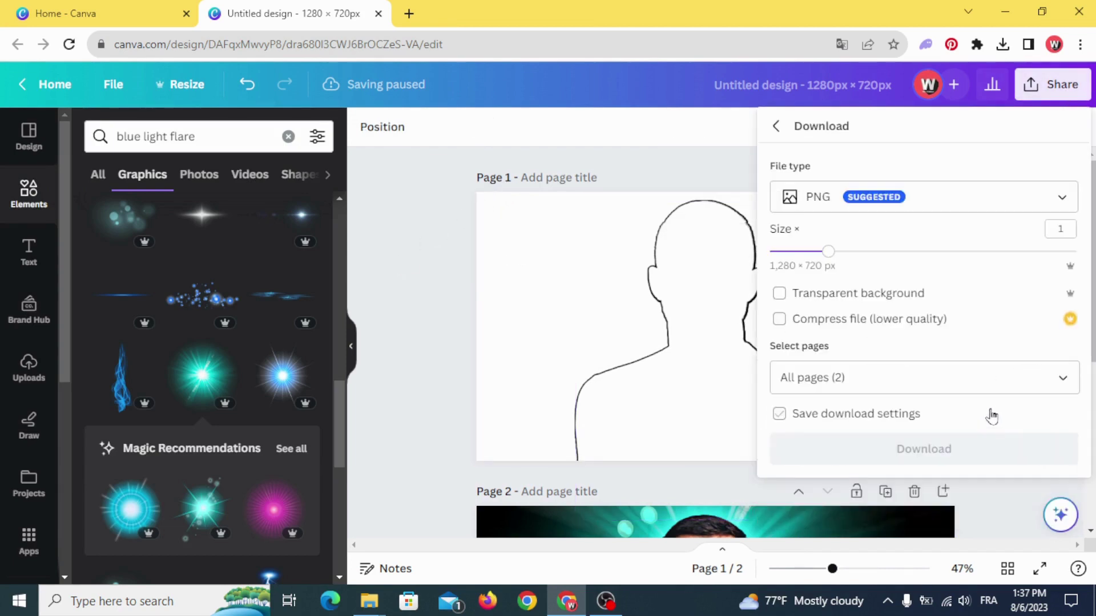
click(1003, 378)
click(1062, 170)
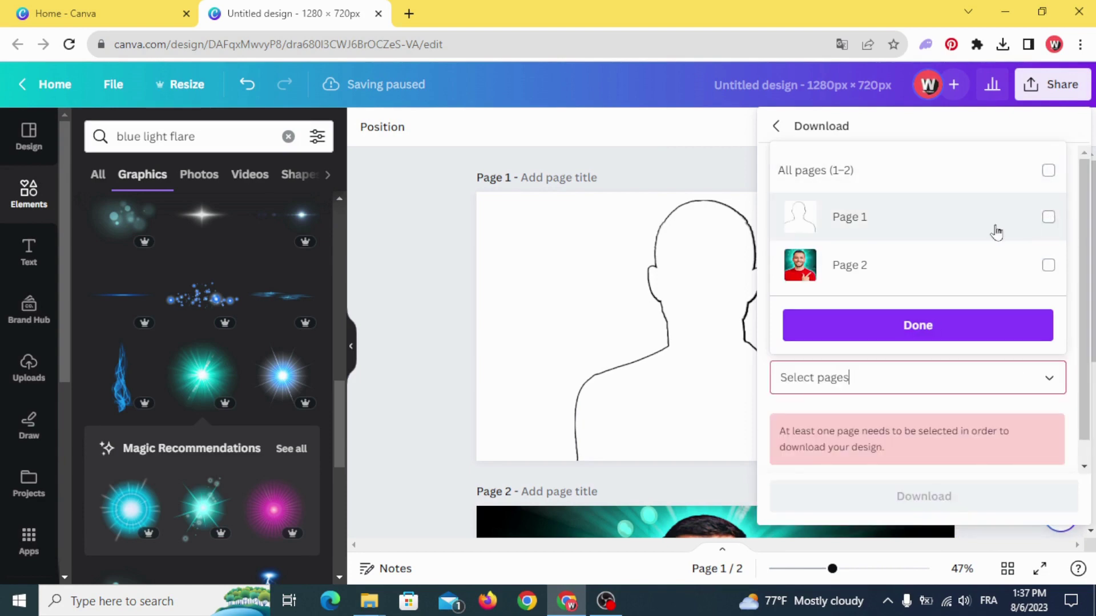
click(1050, 221)
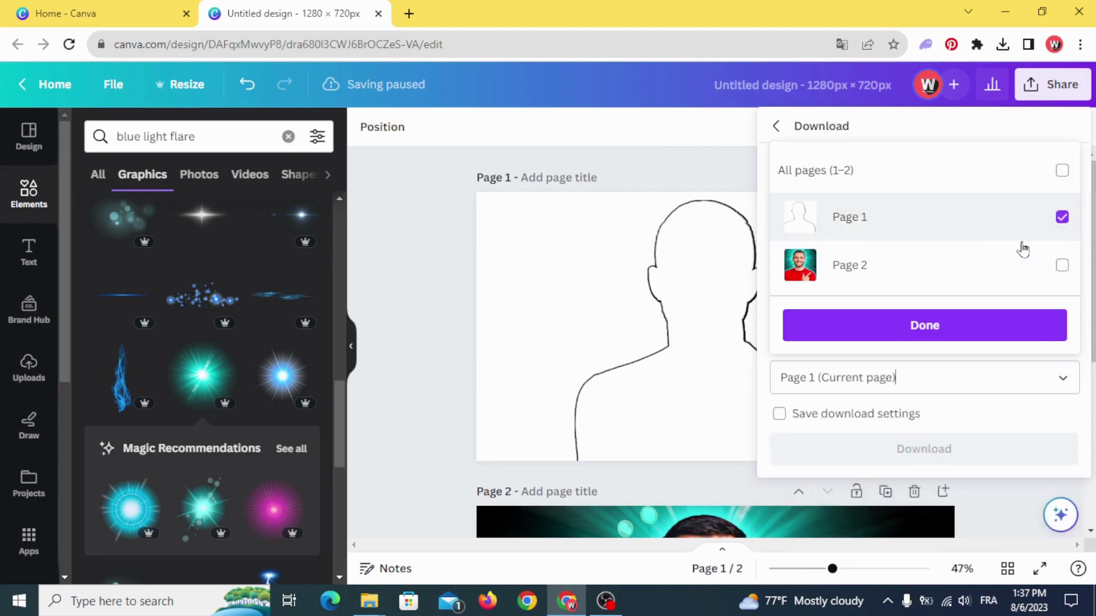
click(943, 327)
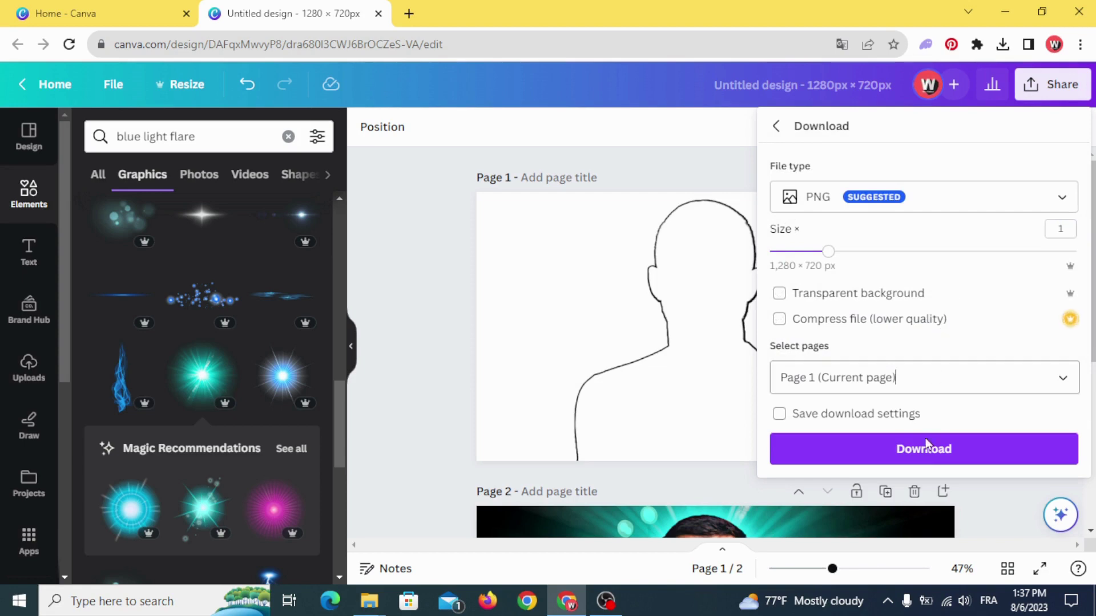
click(936, 450)
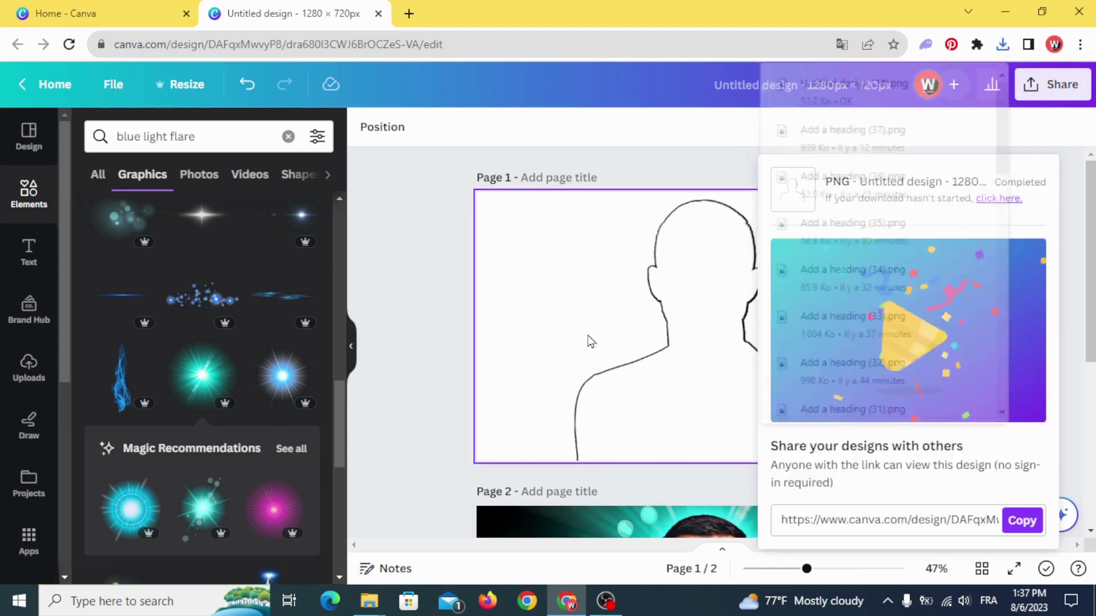
click(433, 371)
Step: Upload the outline image Untitled design (24) from the Downloads folder and place it on page 2
scroll(433, 371, down, 3)
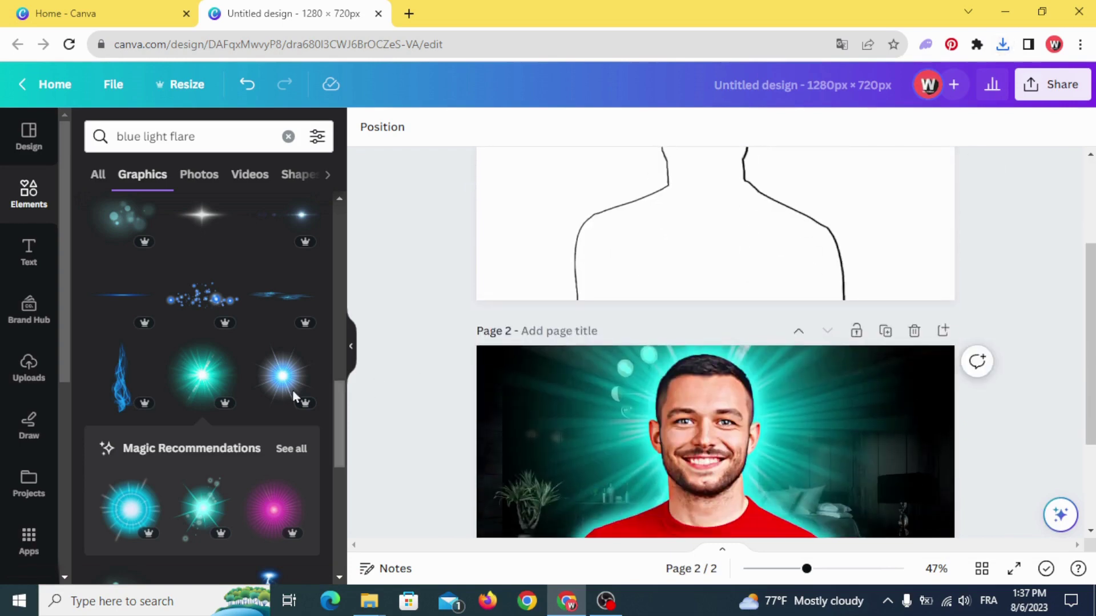
click(31, 374)
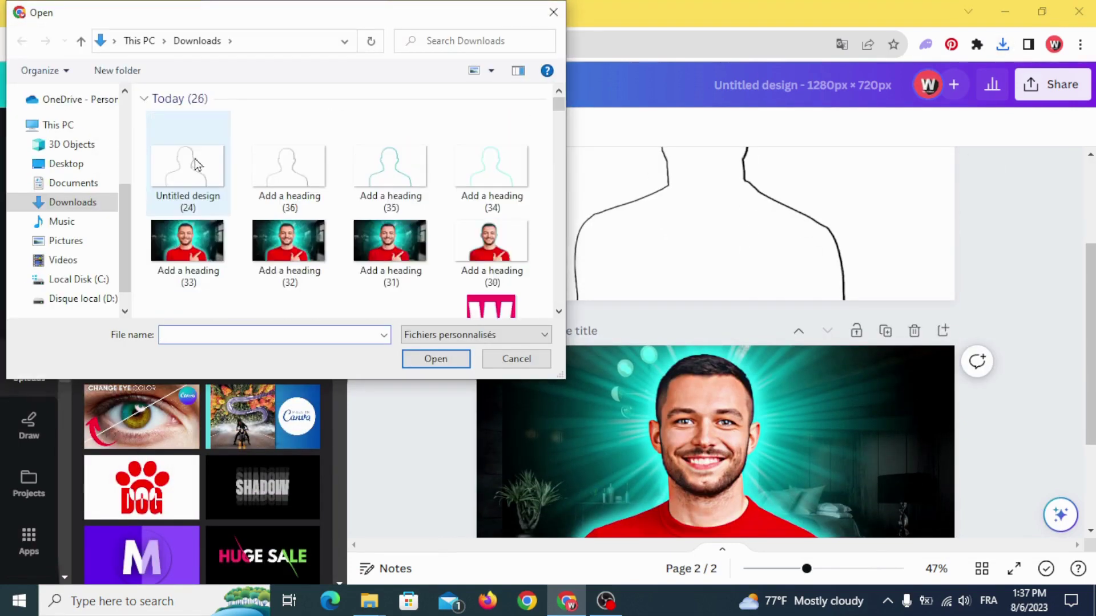
double_click(183, 167)
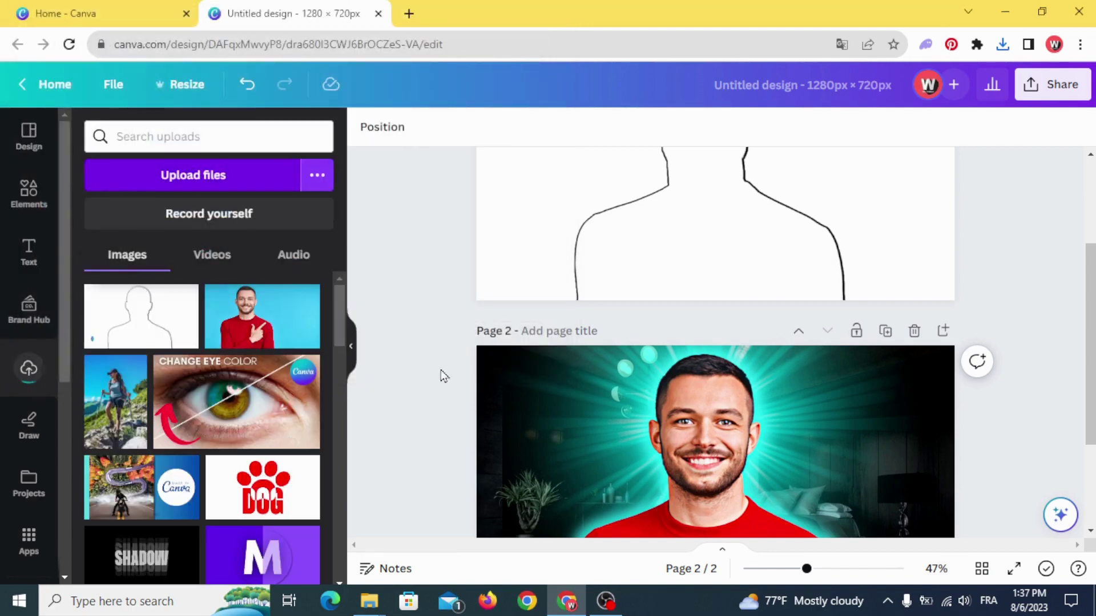
scroll(453, 375, down, 3)
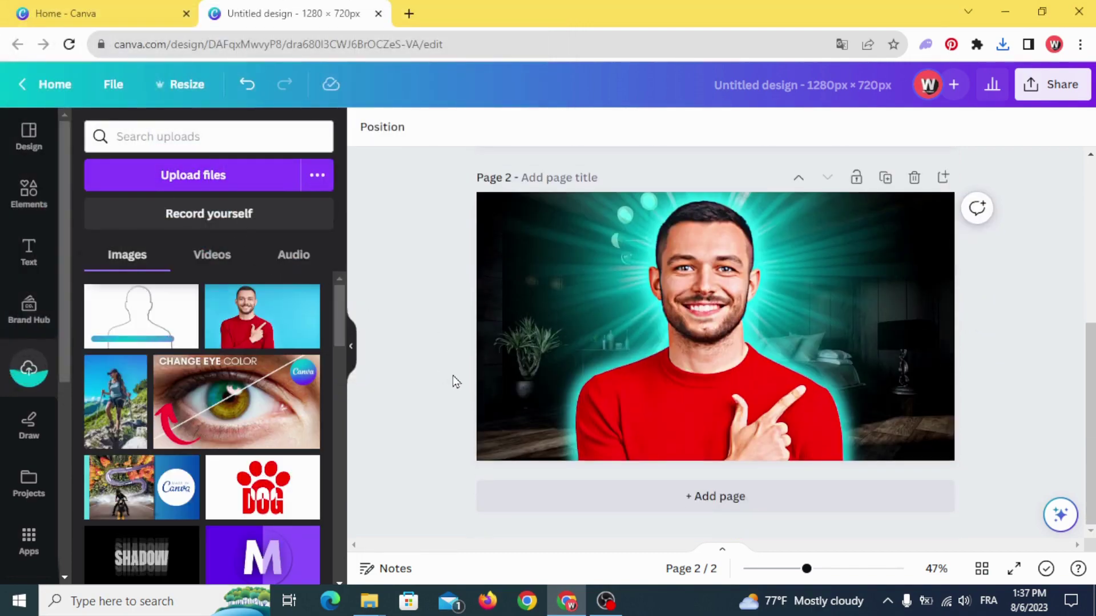
click(140, 313)
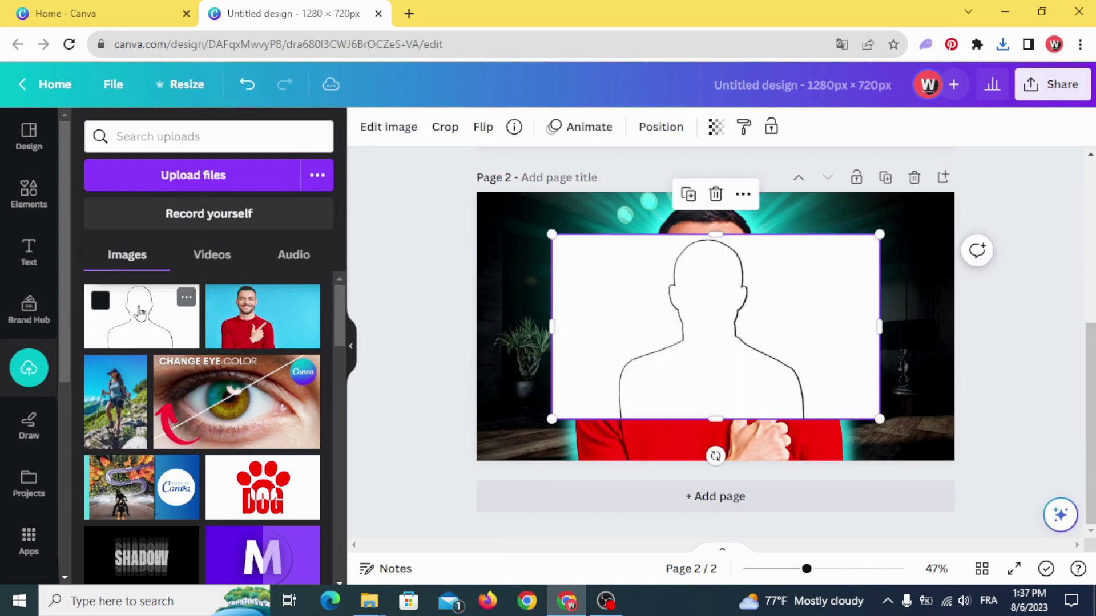
Step: Remove the white background from the outline image on page 2 with Background Remover
click(393, 128)
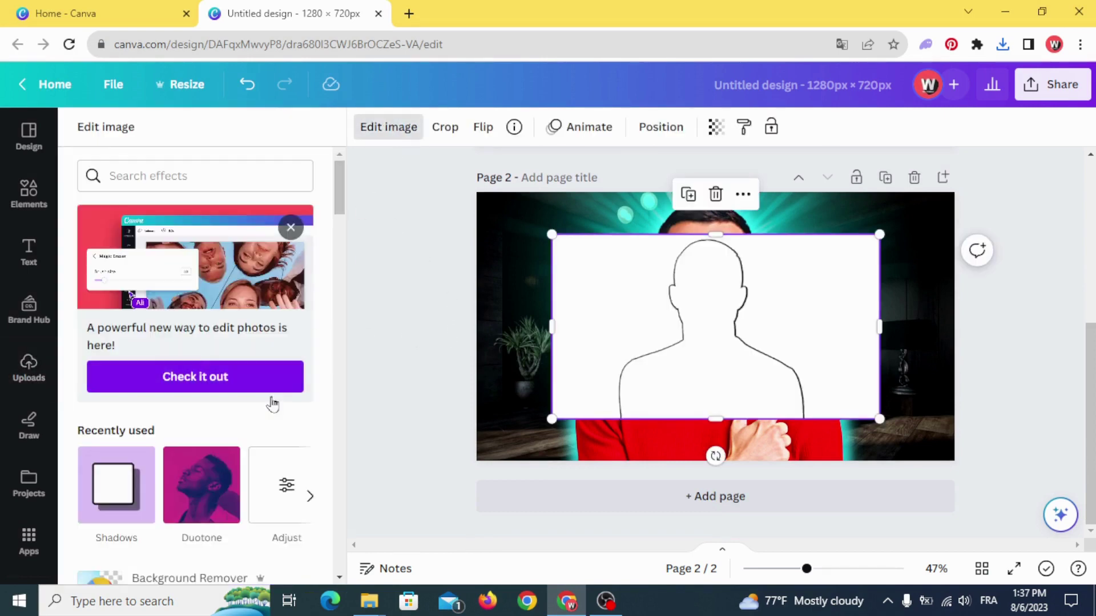
scroll(257, 399, down, 4)
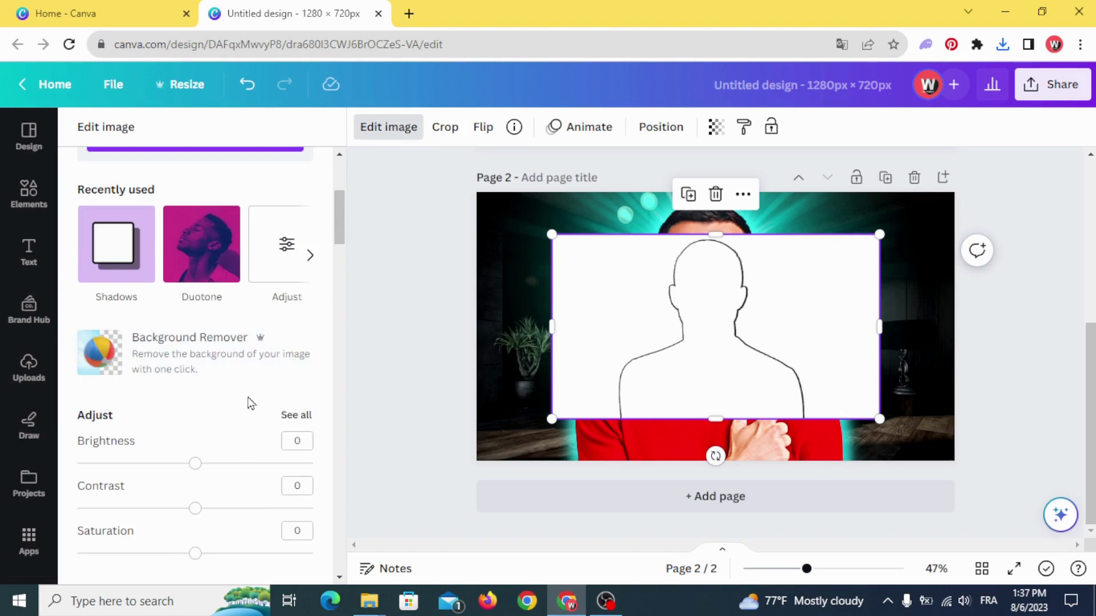
click(197, 353)
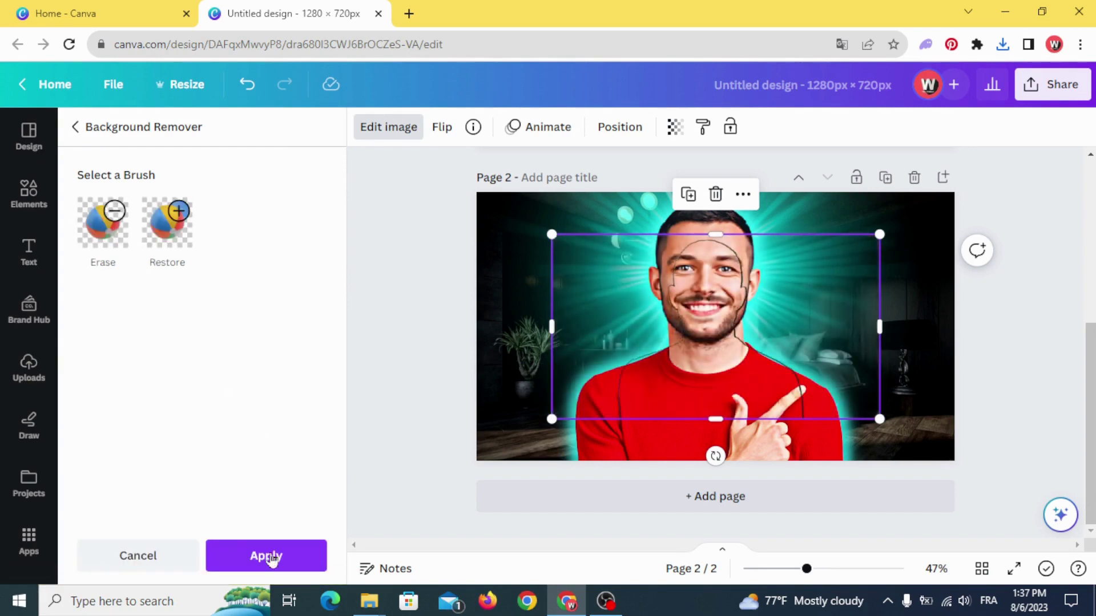
click(274, 559)
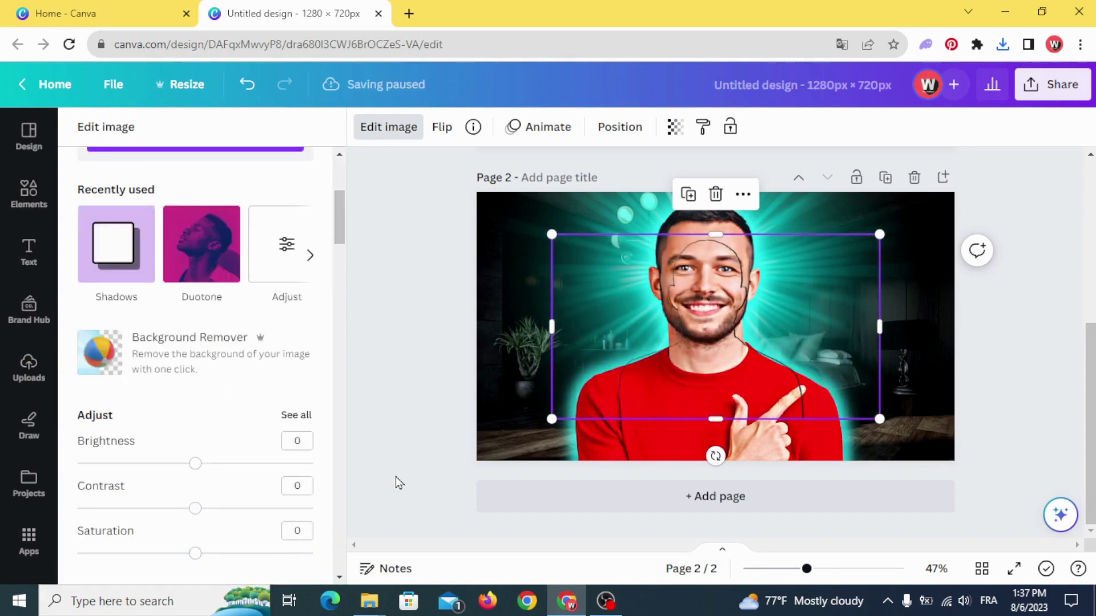
drag(555, 333, 585, 334)
drag(879, 327, 854, 328)
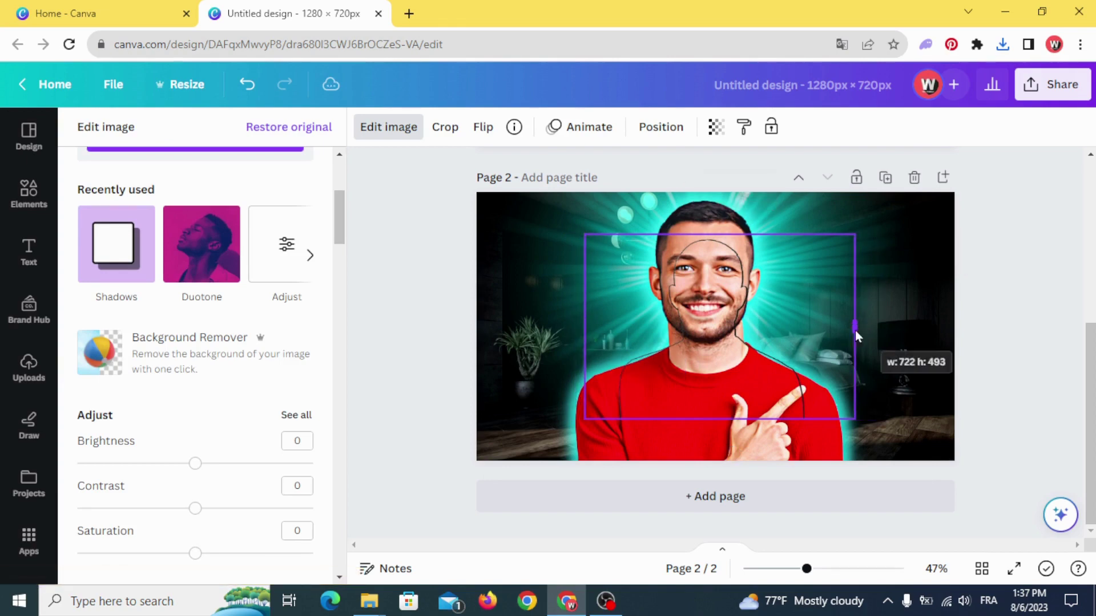
click(247, 86)
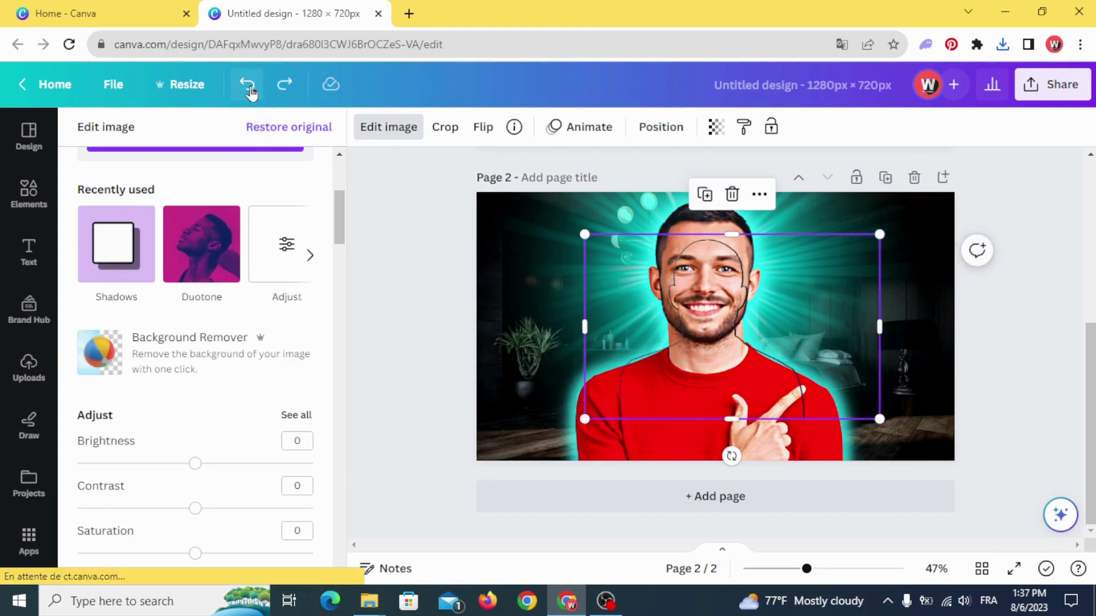
click(247, 86)
Step: Enlarge the outline image to fill page 2 so it lines up with the man, and crop its empty sides
drag(610, 327, 533, 279)
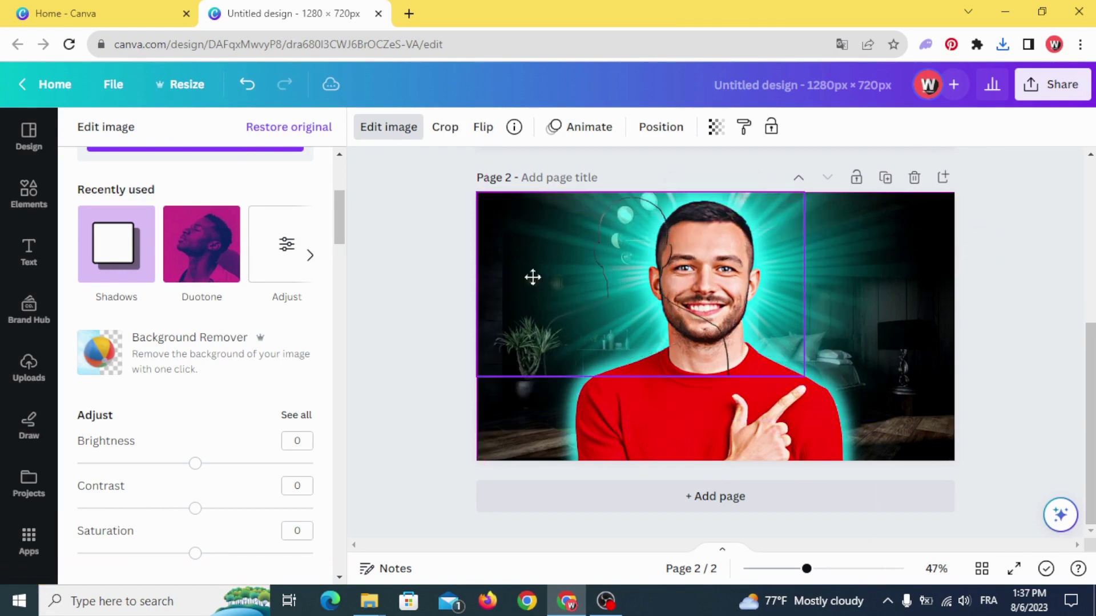
drag(804, 376, 955, 451)
drag(952, 336, 880, 343)
drag(476, 330, 535, 330)
click(445, 328)
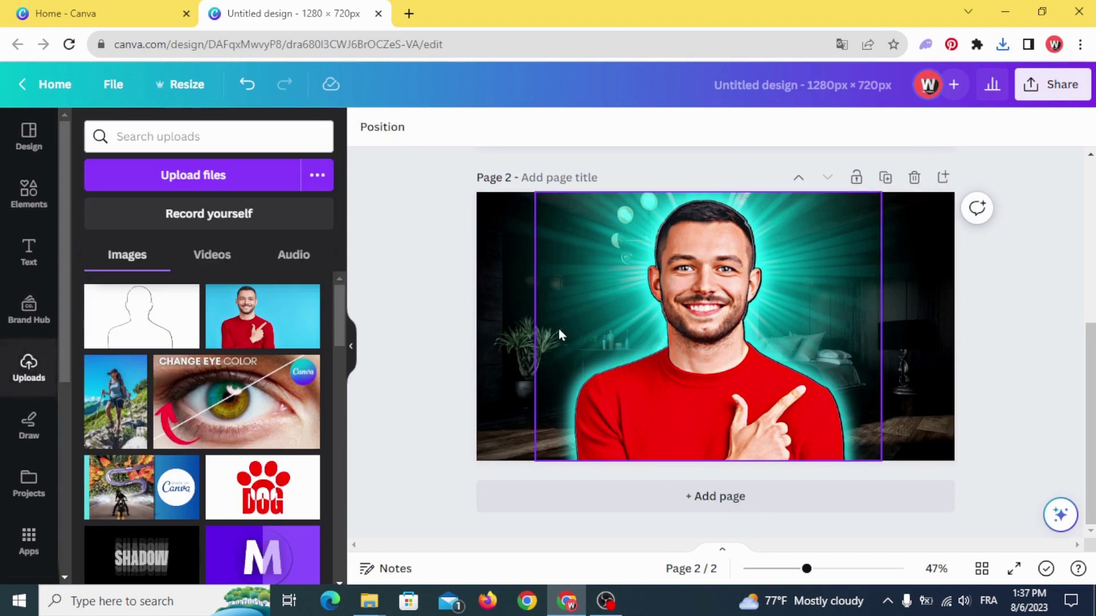
Step: Apply the Cherry duotone effect to the outline image on page 2 and open its settings
click(560, 330)
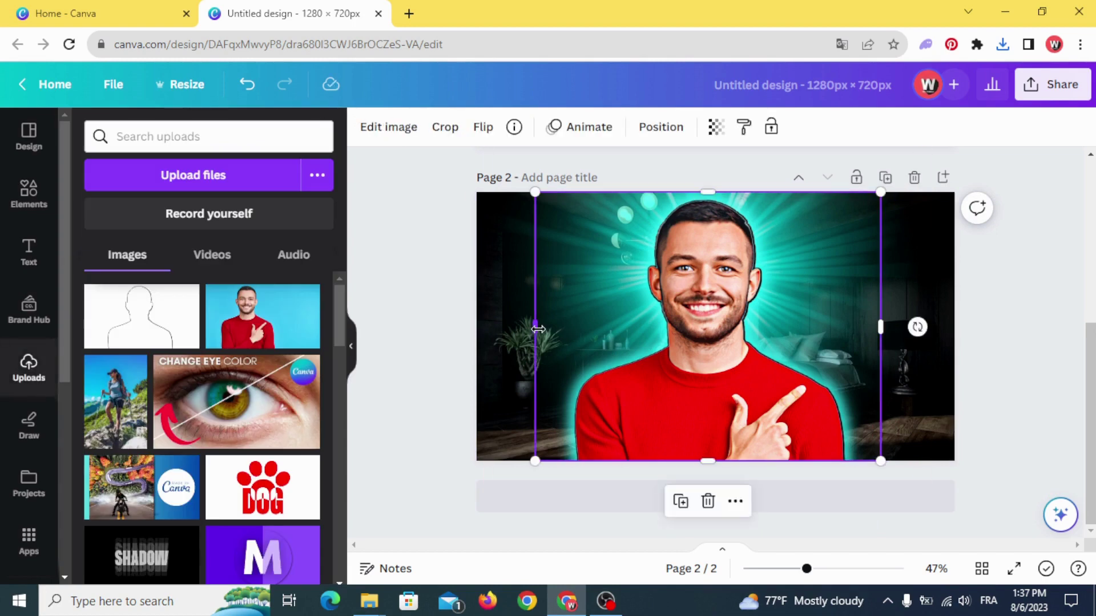
click(390, 128)
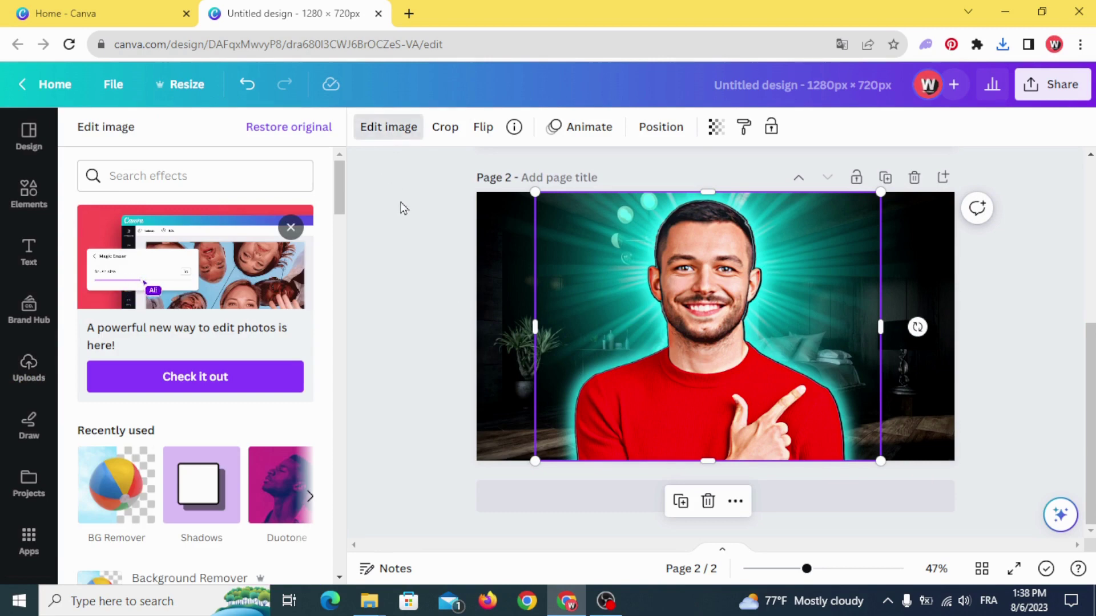
scroll(183, 425, down, 3)
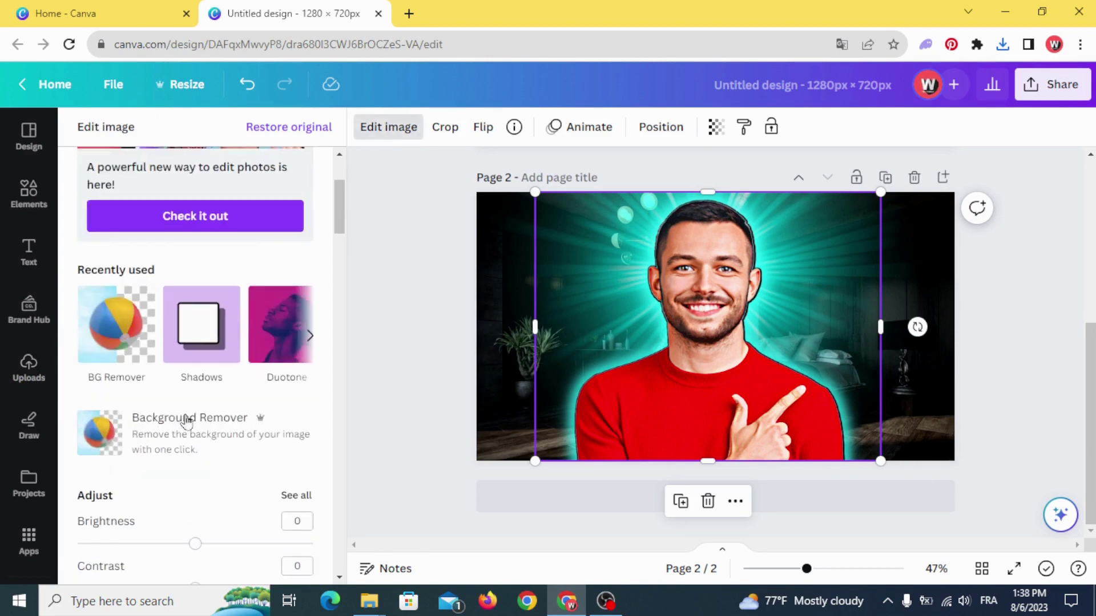
click(275, 323)
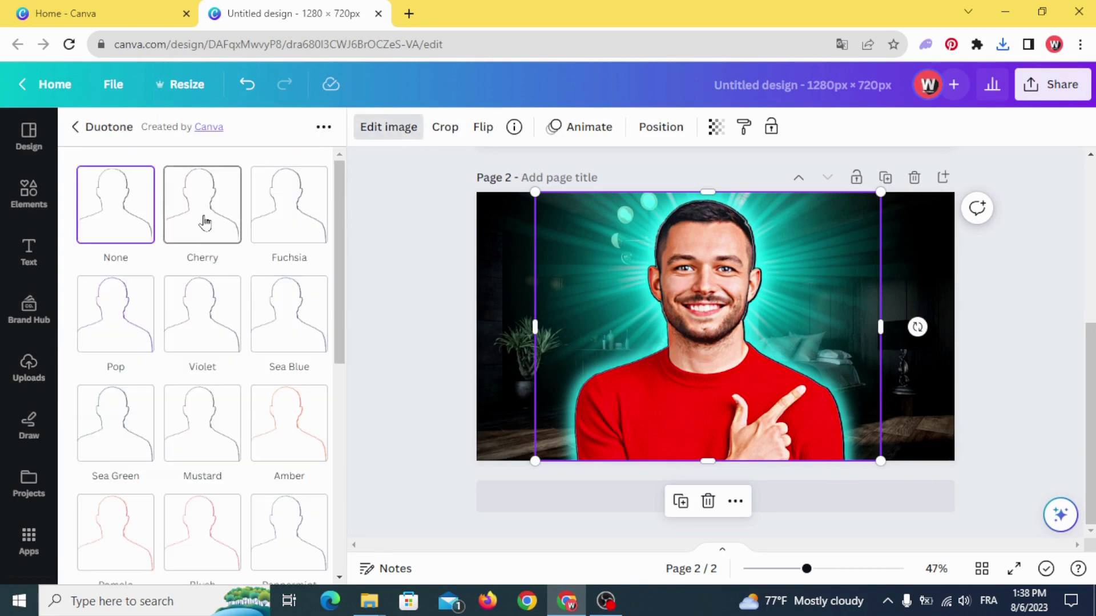
click(204, 221)
click(204, 203)
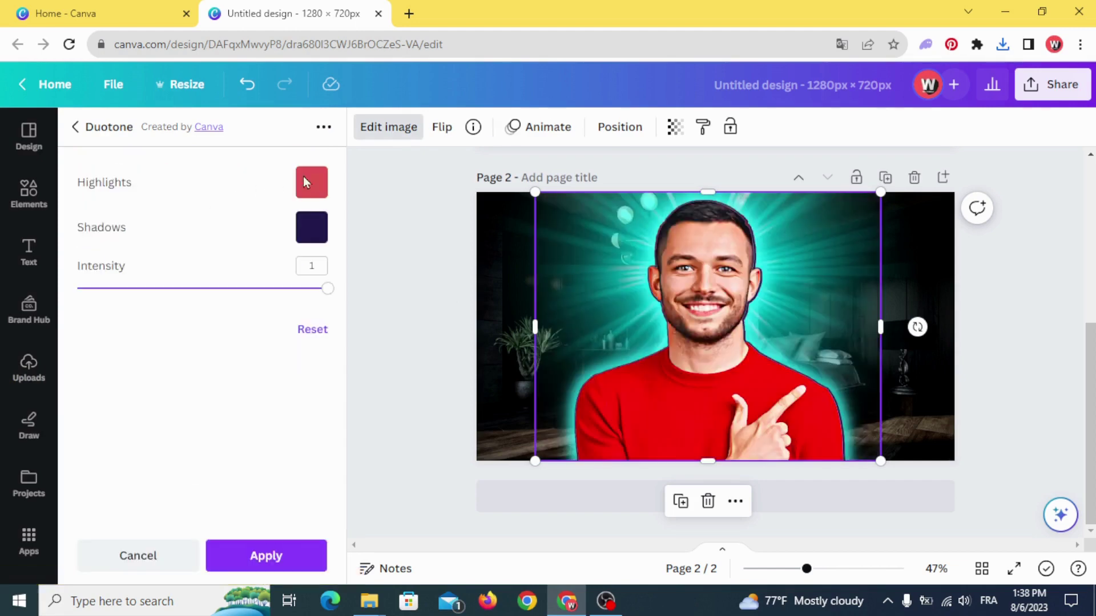
Step: Set both the highlights and the shadows of the outline's duotone to white
click(313, 182)
click(507, 447)
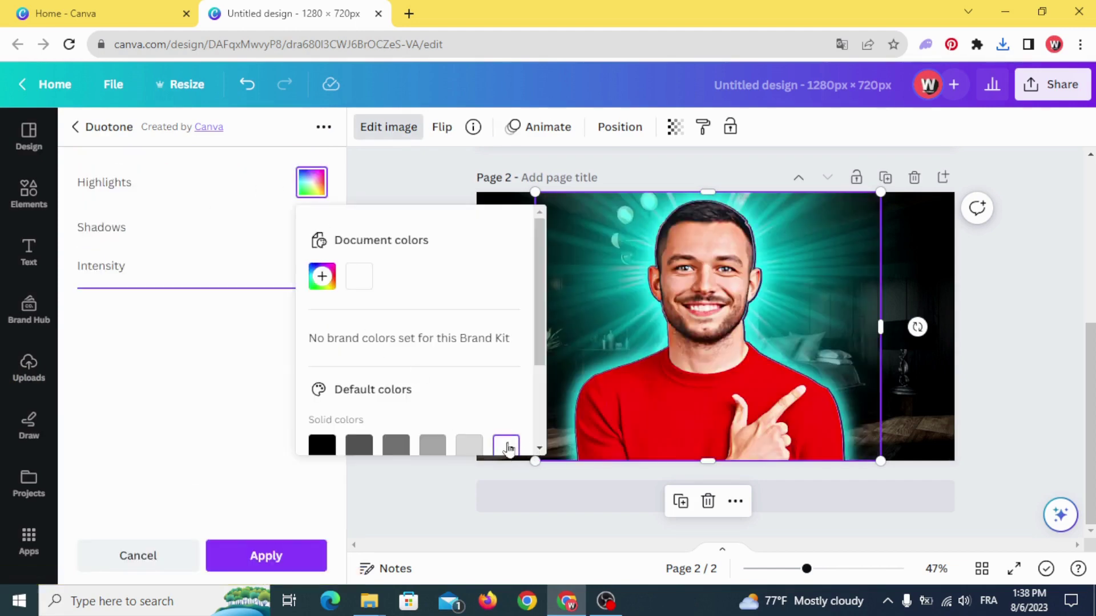
click(314, 227)
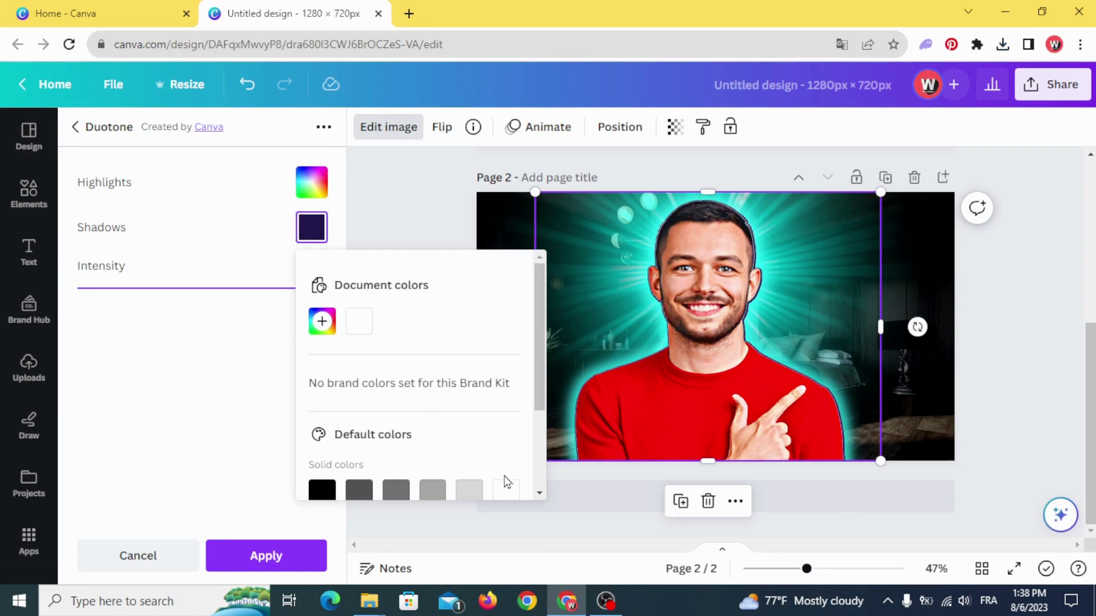
click(504, 491)
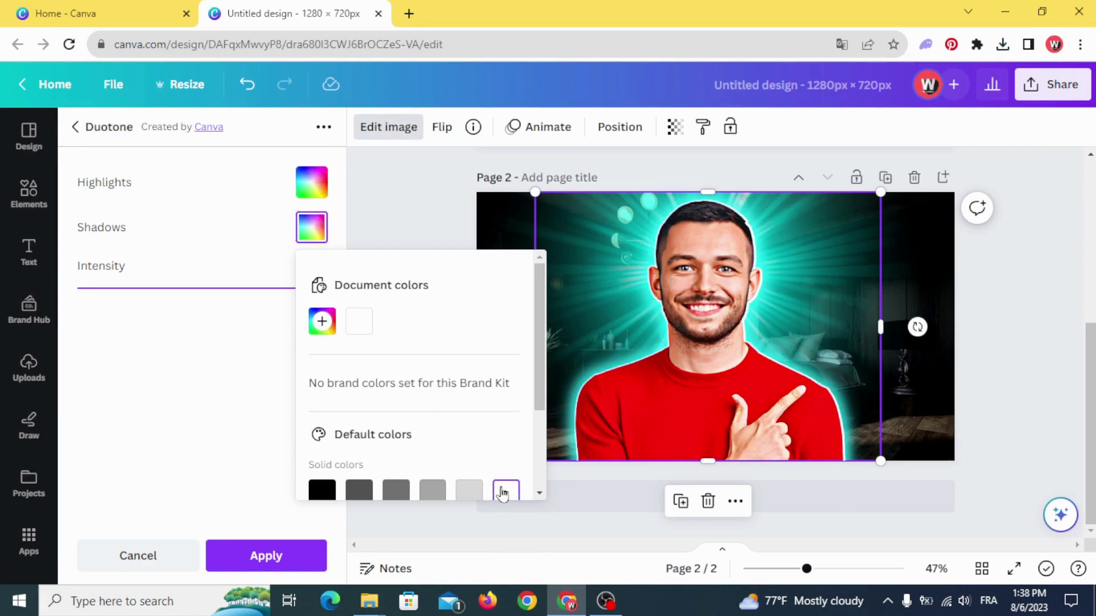
Step: Apply the white duotone to the outline image on page 2 and leave the image effects
click(266, 558)
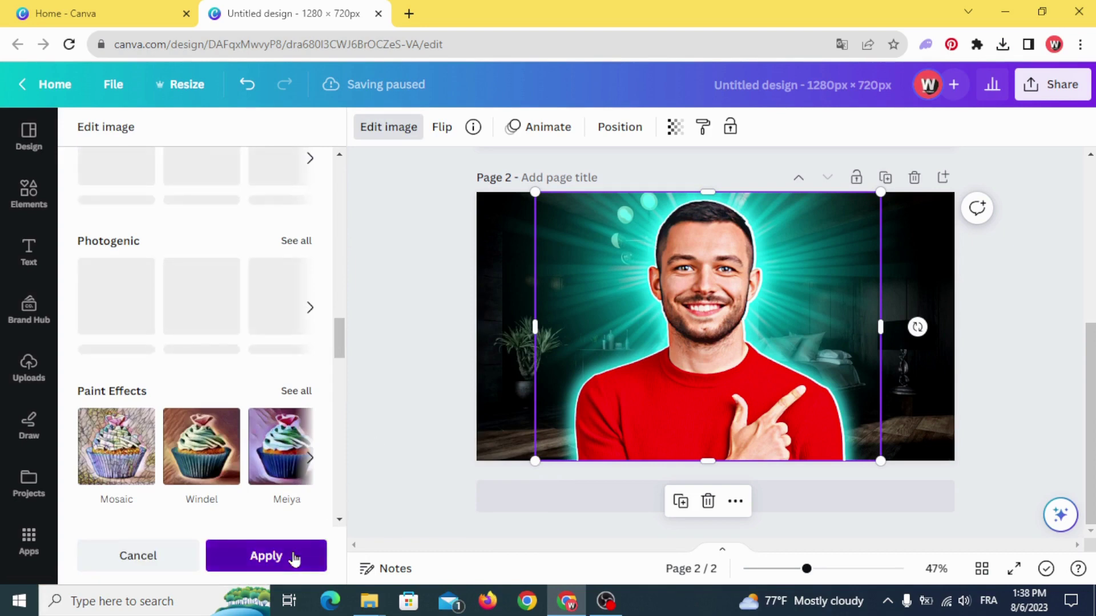
click(296, 558)
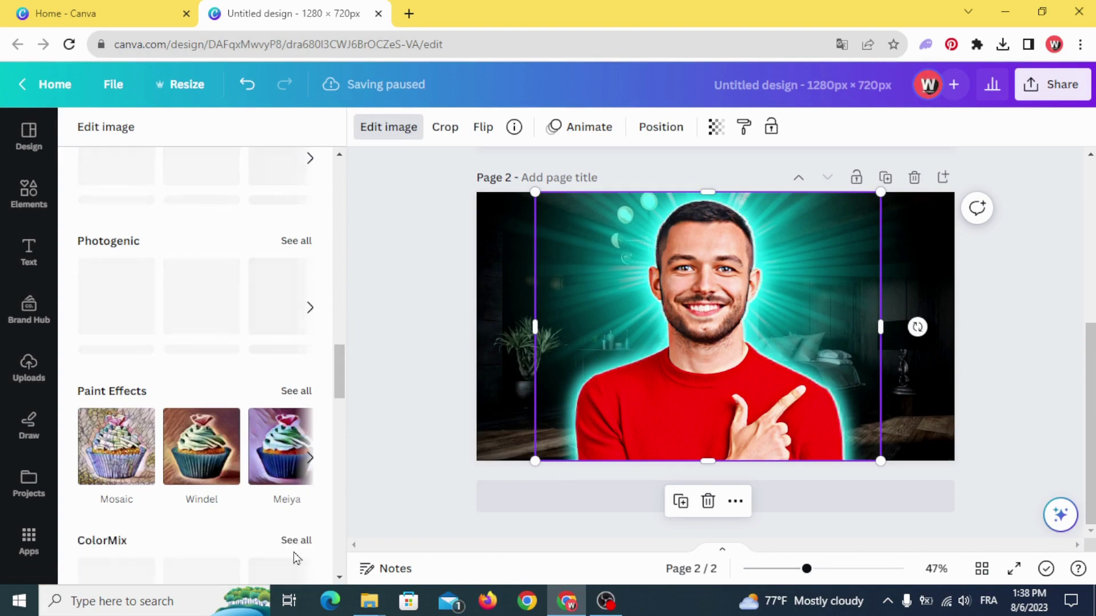
click(551, 345)
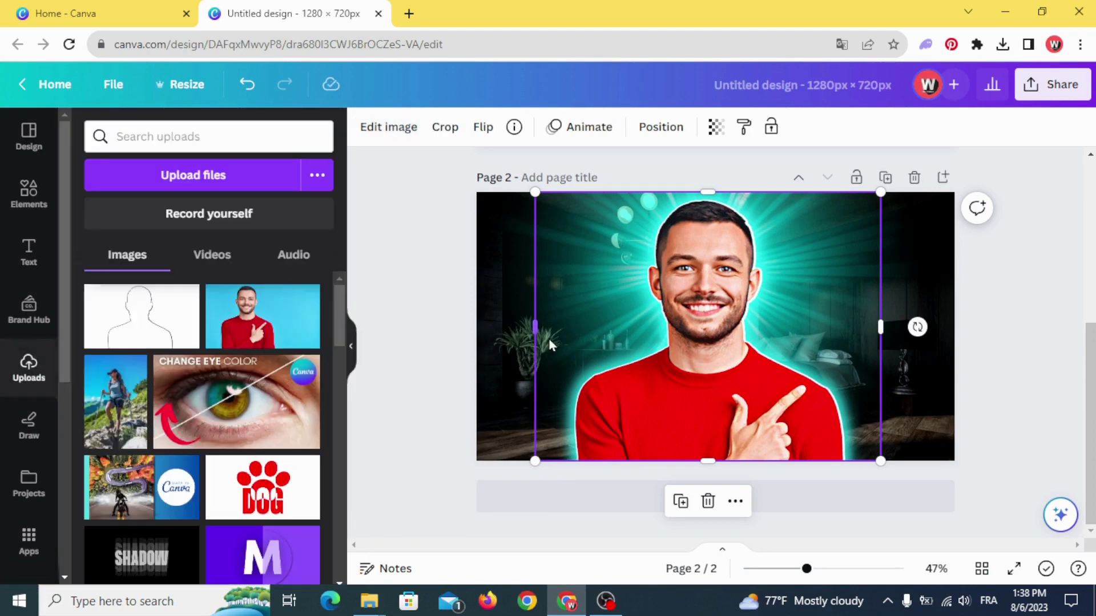
Step: Add a Glow shadow to the selected image on page 2 and set the glow color to white
click(397, 135)
scroll(285, 257, down, 4)
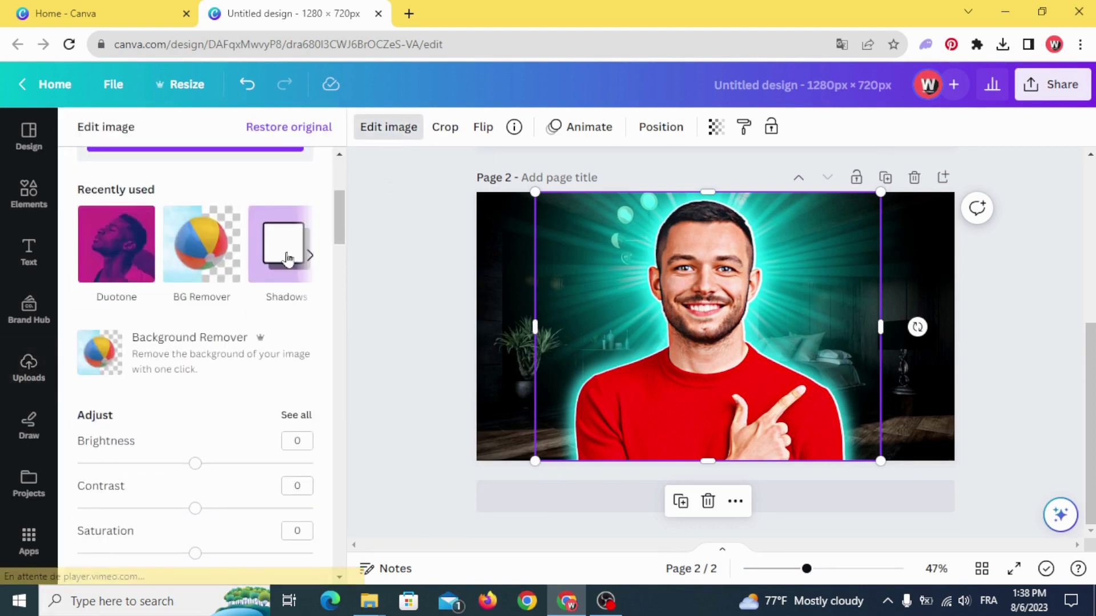
click(288, 242)
click(201, 207)
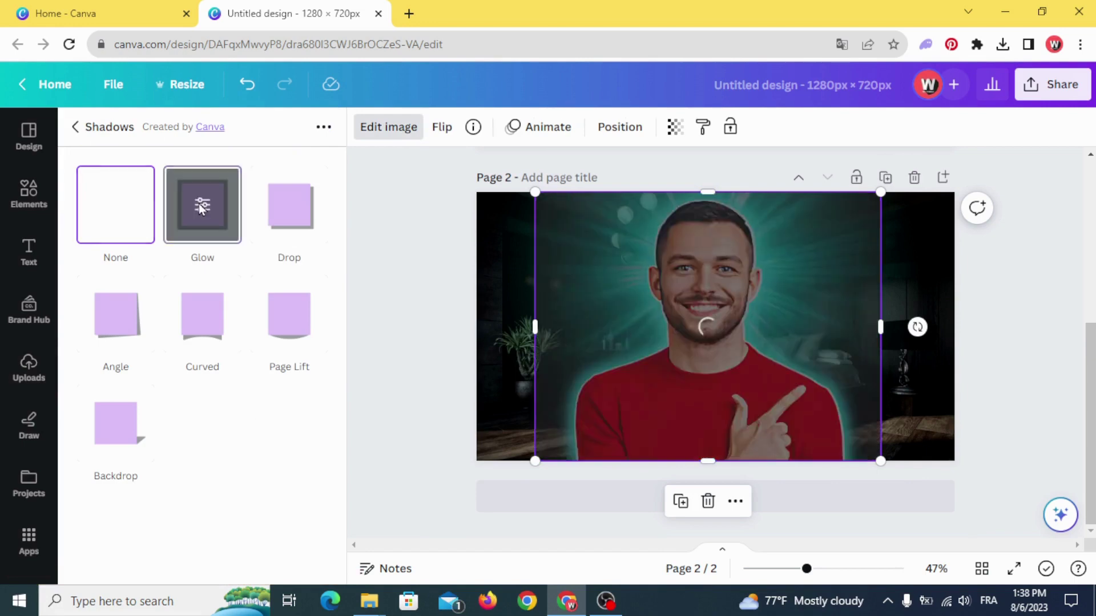
click(201, 206)
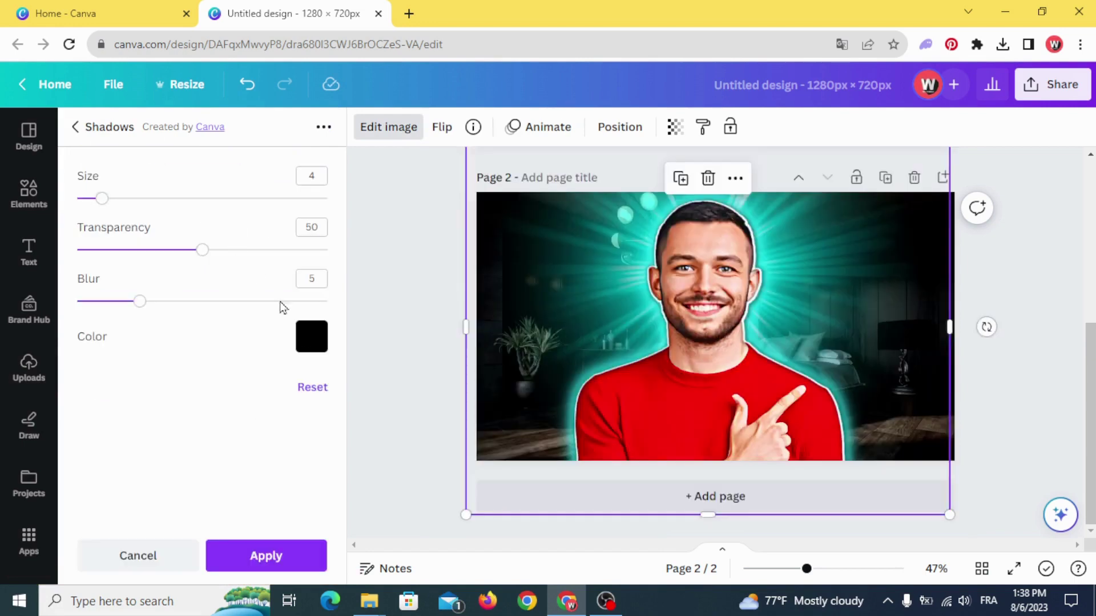
click(313, 336)
click(508, 313)
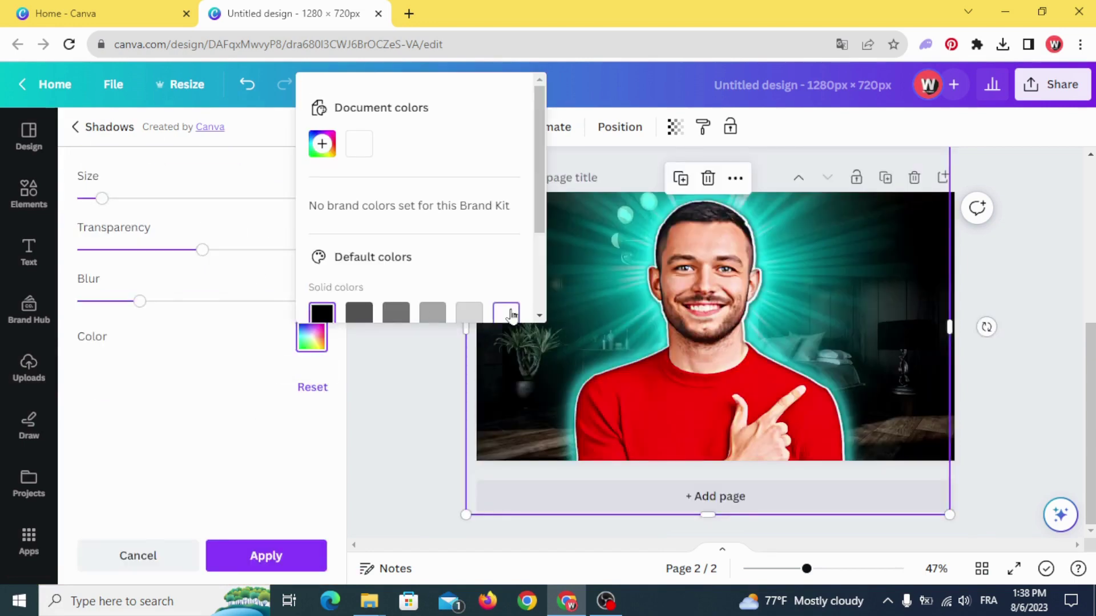
Step: Set the glow's size to 10, transparency to 100 and blur to 10, apply it and deselect the image
drag(102, 204, 146, 203)
drag(203, 252, 275, 257)
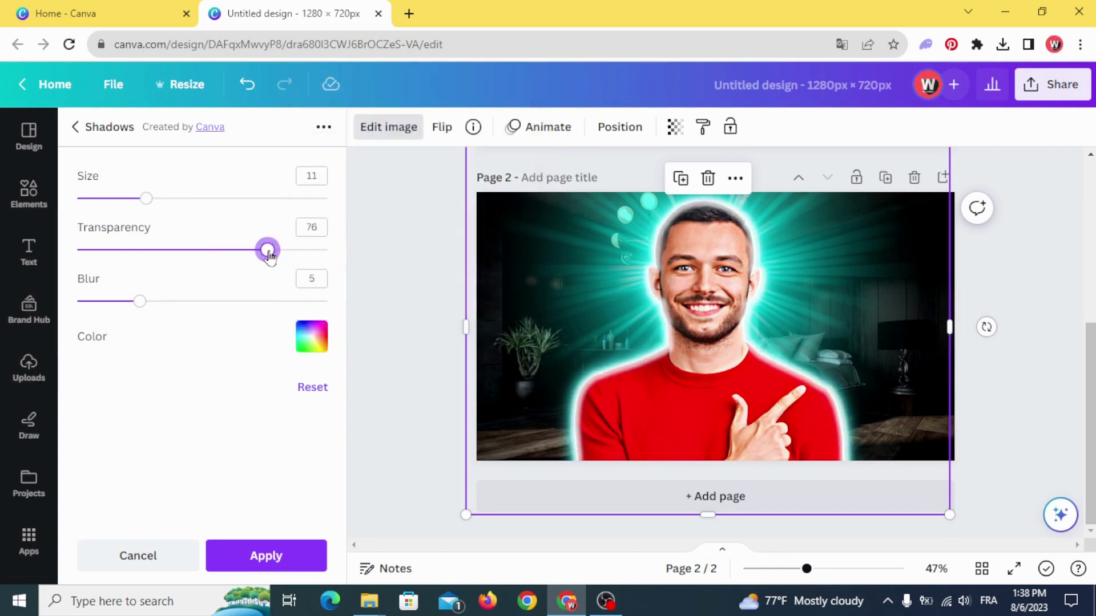
drag(140, 300, 246, 304)
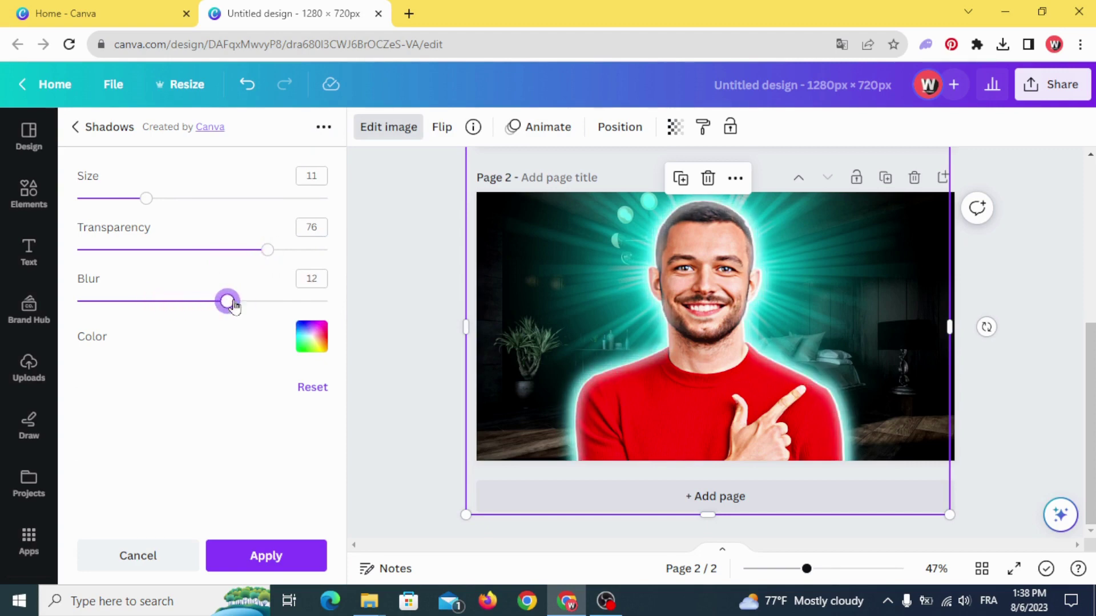
mouse_move(146, 198)
mouse_down()
mouse_move(116, 201)
mouse_move(151, 208)
mouse_up()
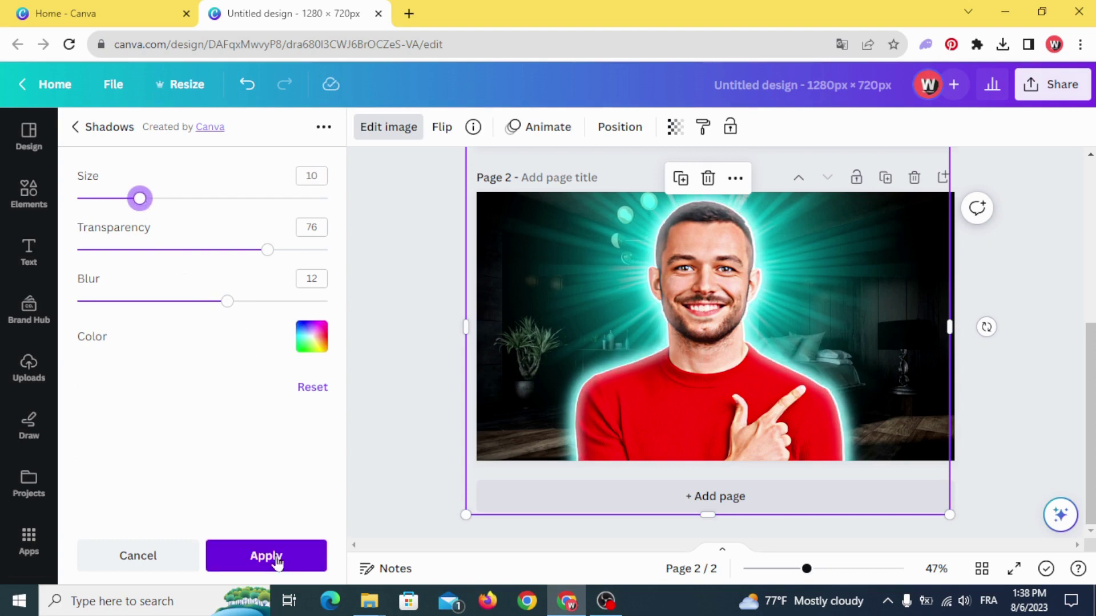
drag(268, 254, 329, 255)
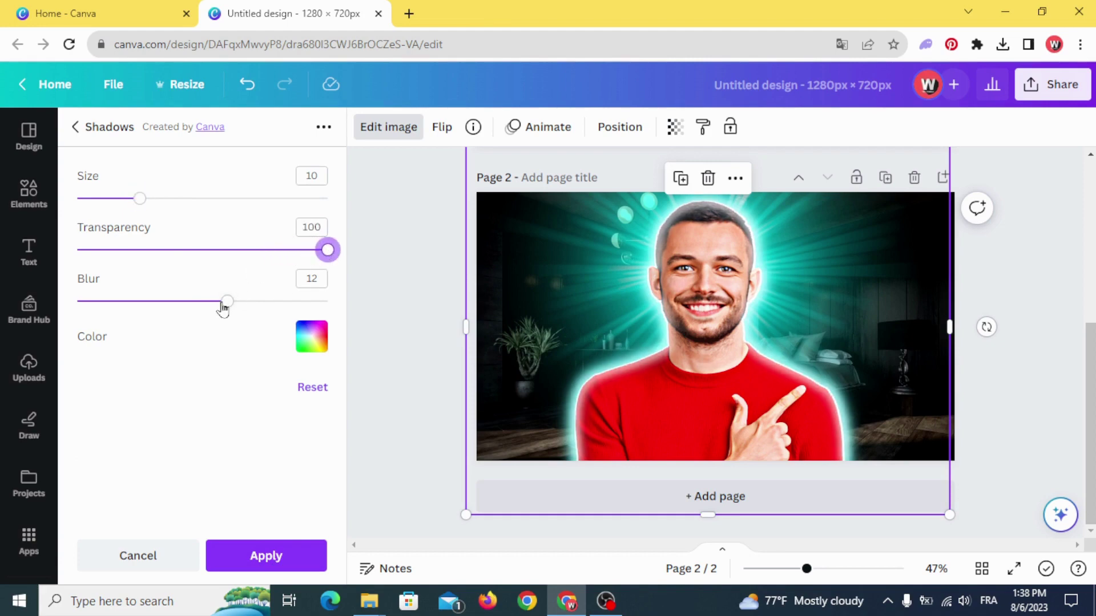
drag(223, 309, 200, 313)
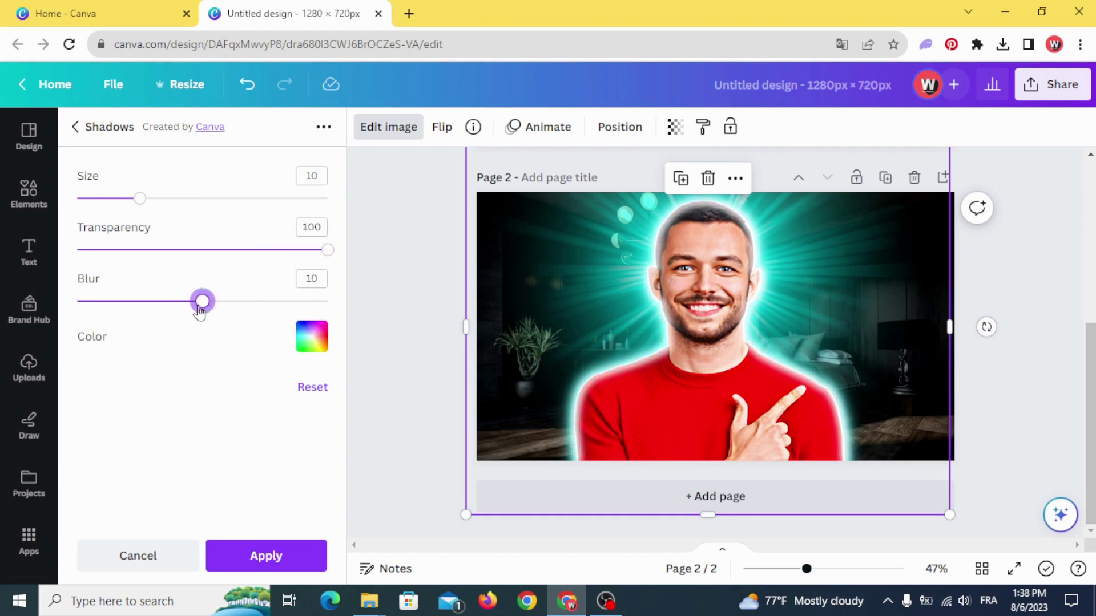
click(266, 554)
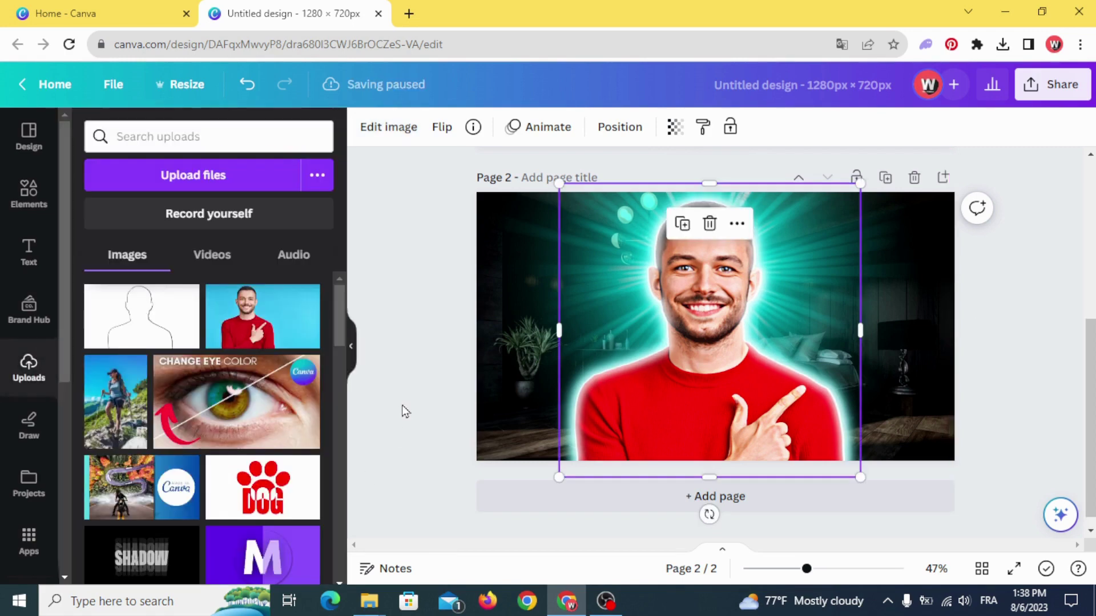
click(402, 405)
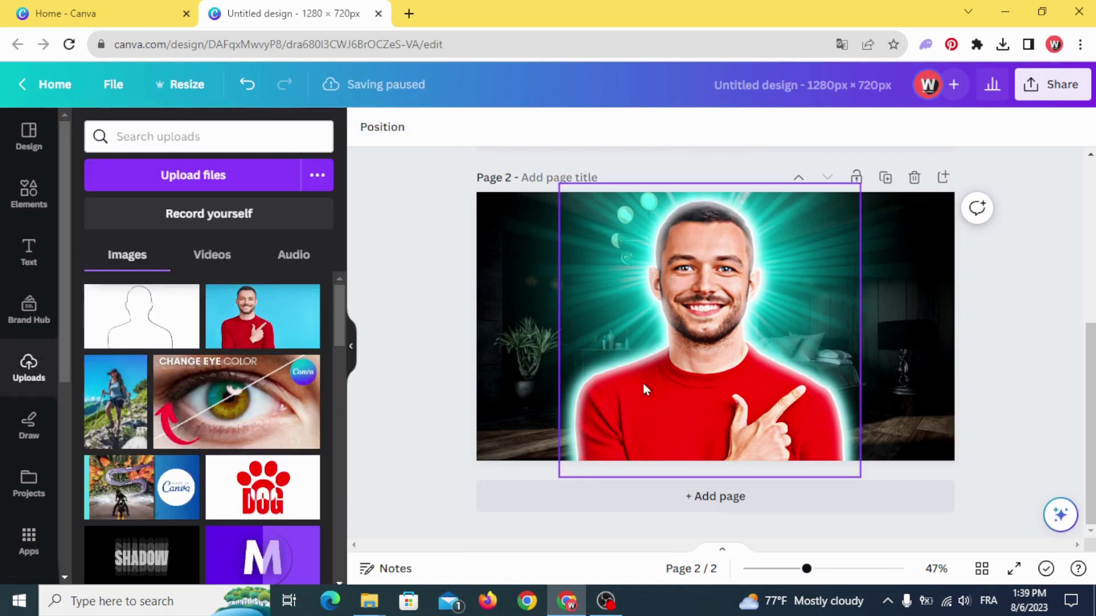
Step: Add a heading to page 2 and replace its placeholder wording with "TEXT"
click(28, 251)
click(162, 337)
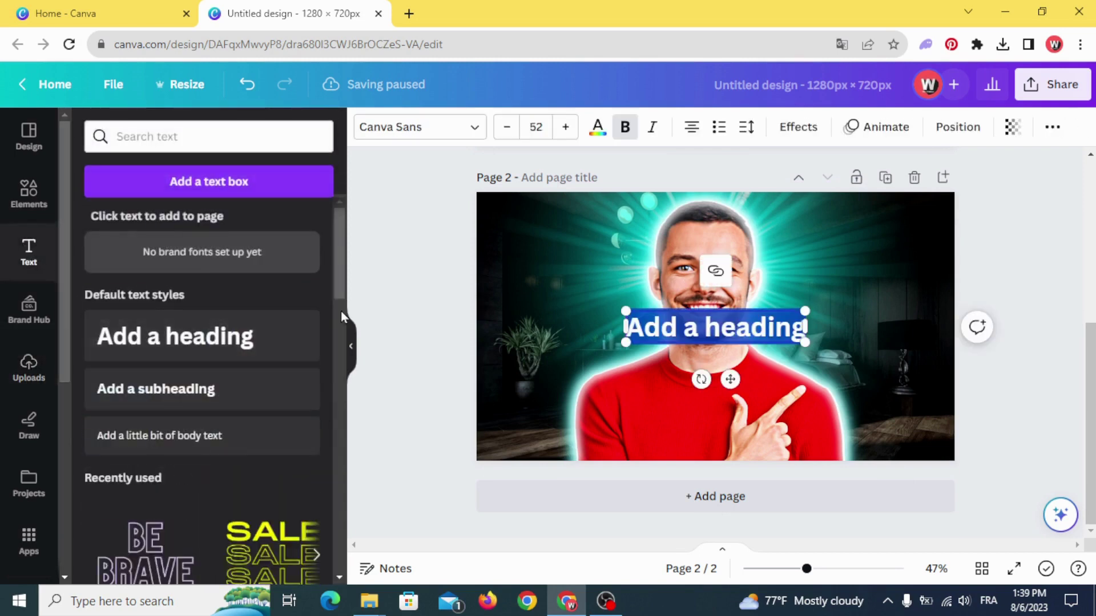
click(377, 313)
click(639, 320)
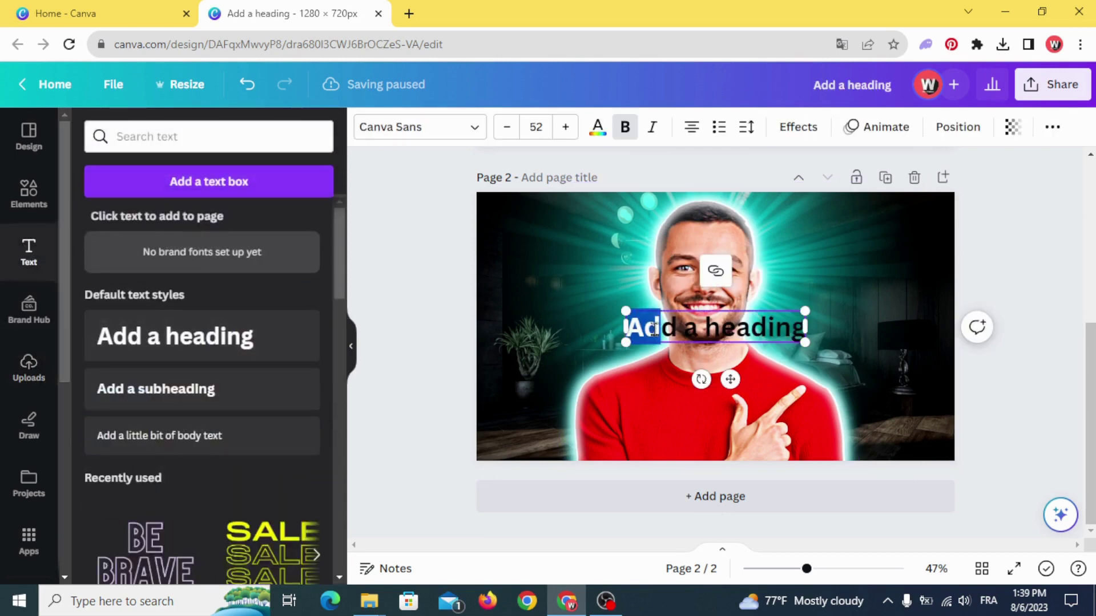
double_click(655, 328)
click(657, 330)
text(TEXT)
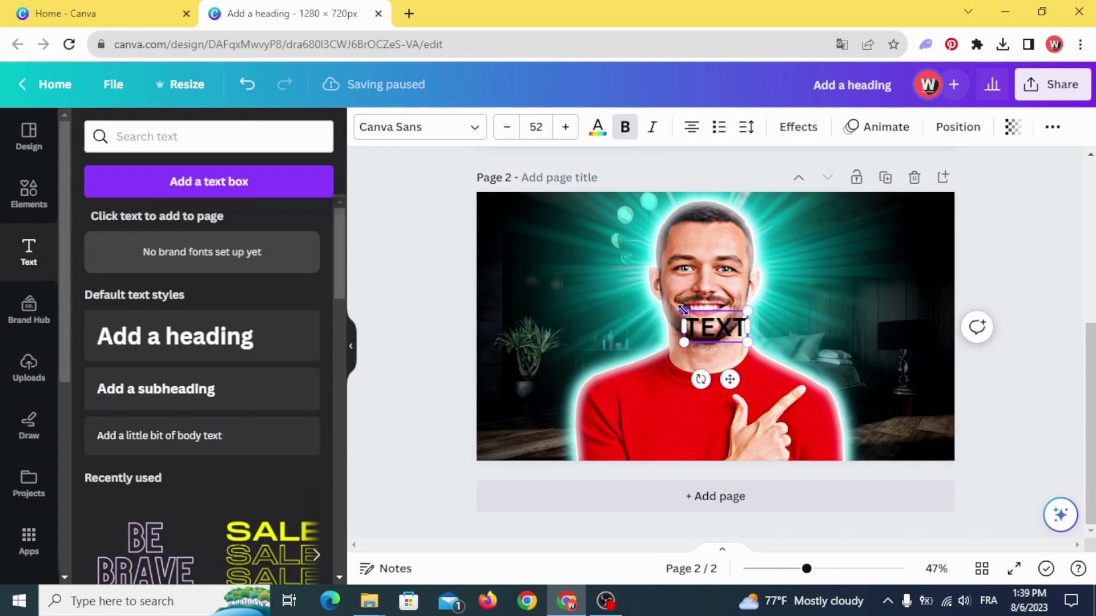
Step: Enlarge the "TEXT" heading to font size 276 so it spans the man on page 2
drag(683, 310, 538, 239)
click(420, 128)
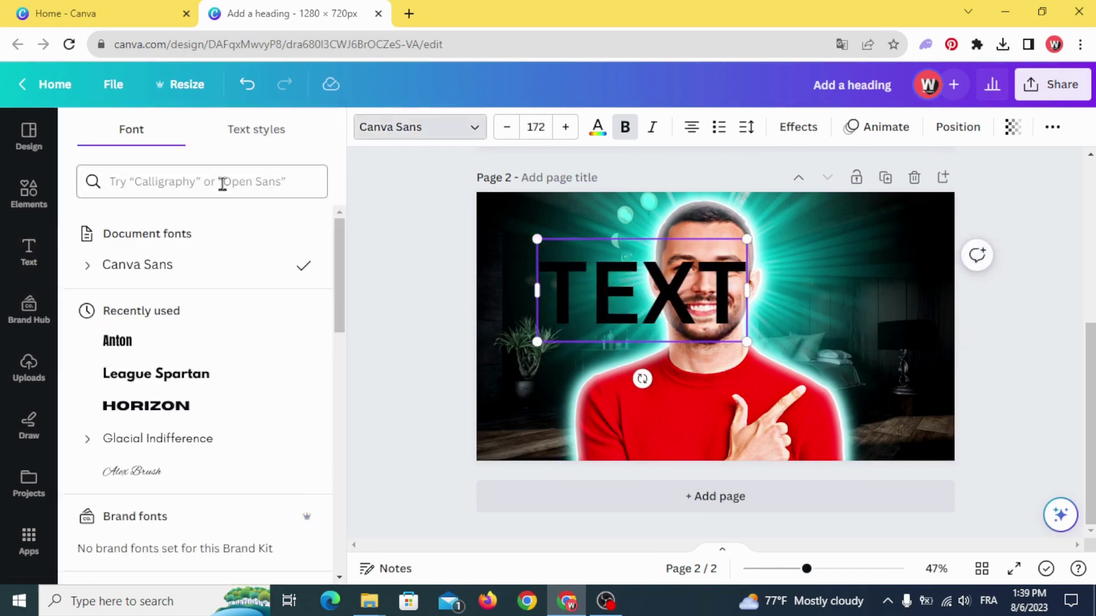
drag(746, 342, 873, 403)
click(597, 128)
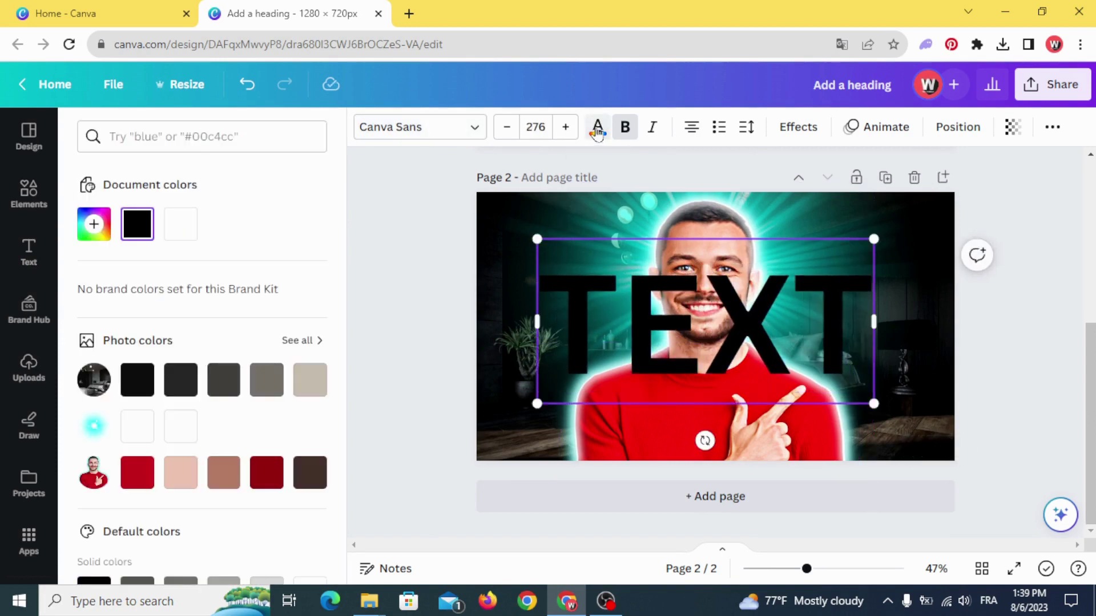
click(193, 227)
key(Escape)
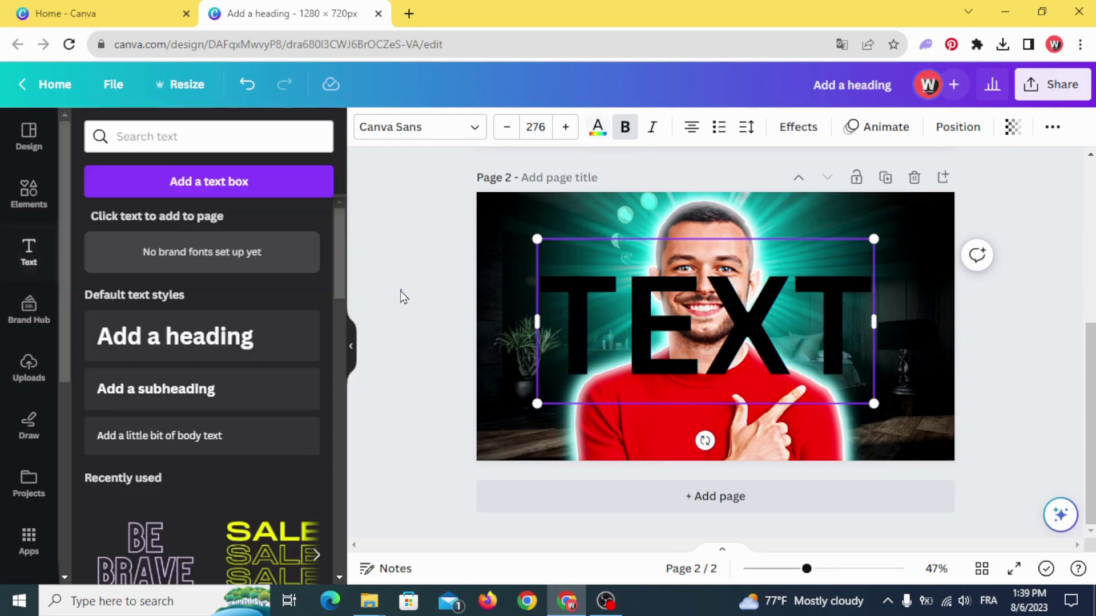
Step: Change the color of the "TEXT" heading to solid white
click(572, 323)
click(597, 128)
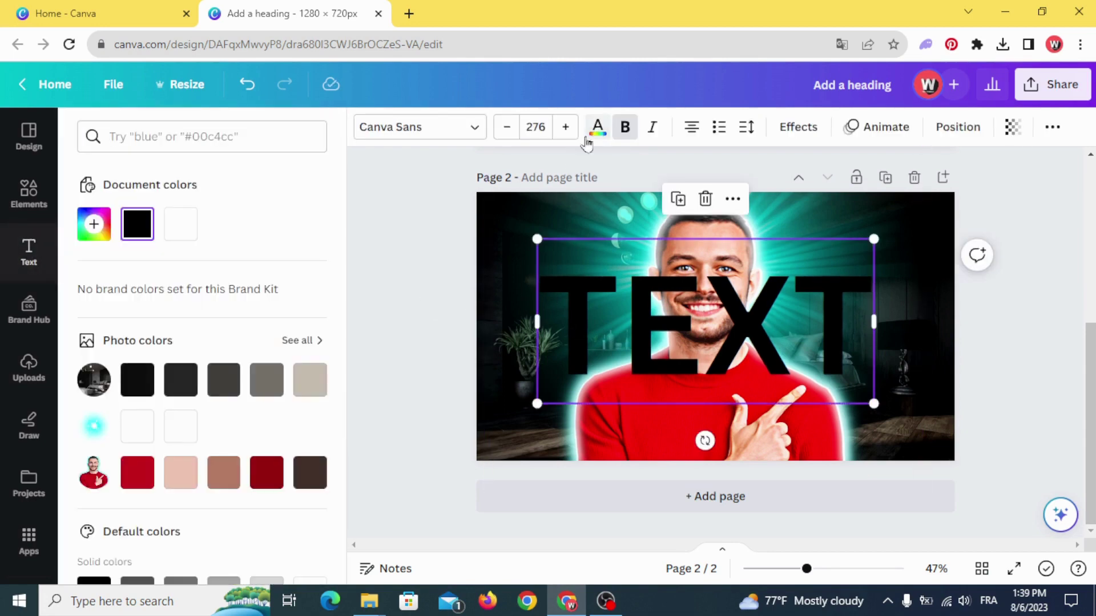
scroll(314, 385, down, 3)
click(310, 432)
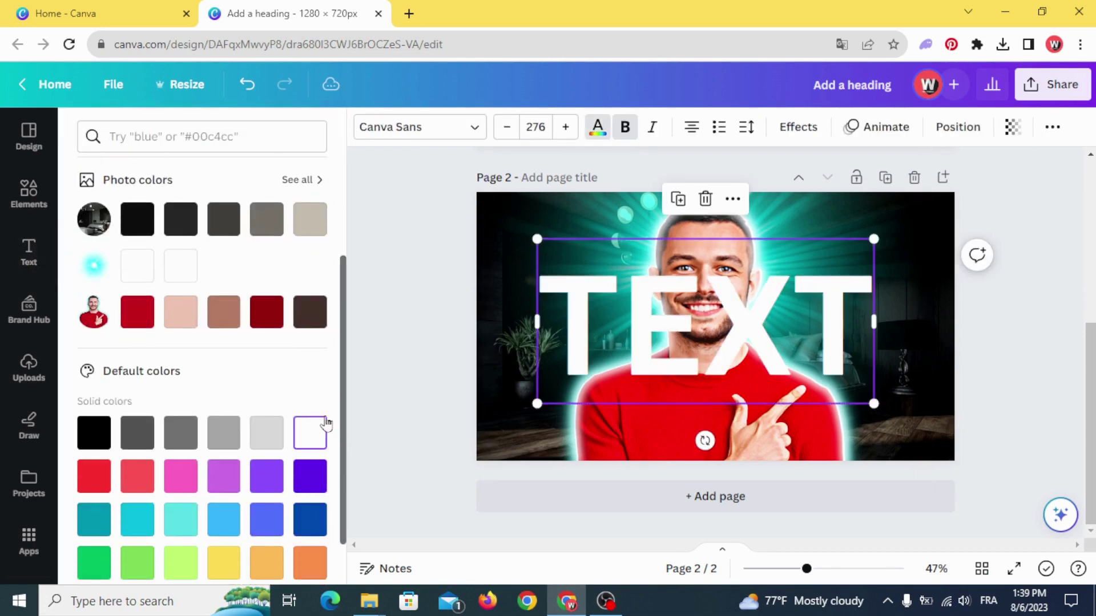
key(Escape)
Step: Move the heading up to the man's head level and give it the Neon text effect
drag(583, 320, 588, 273)
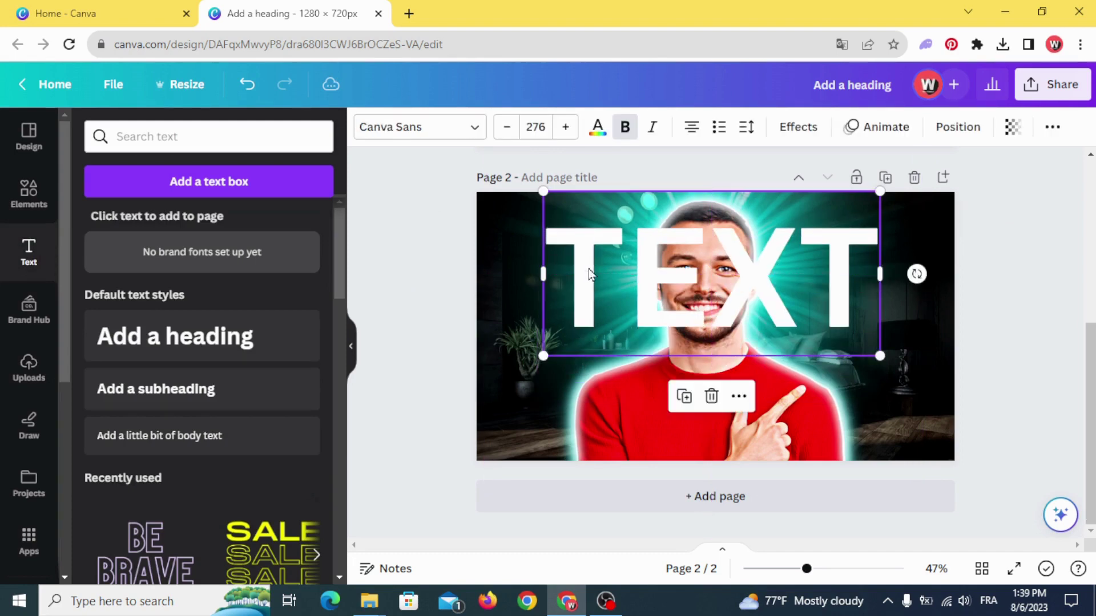
click(798, 126)
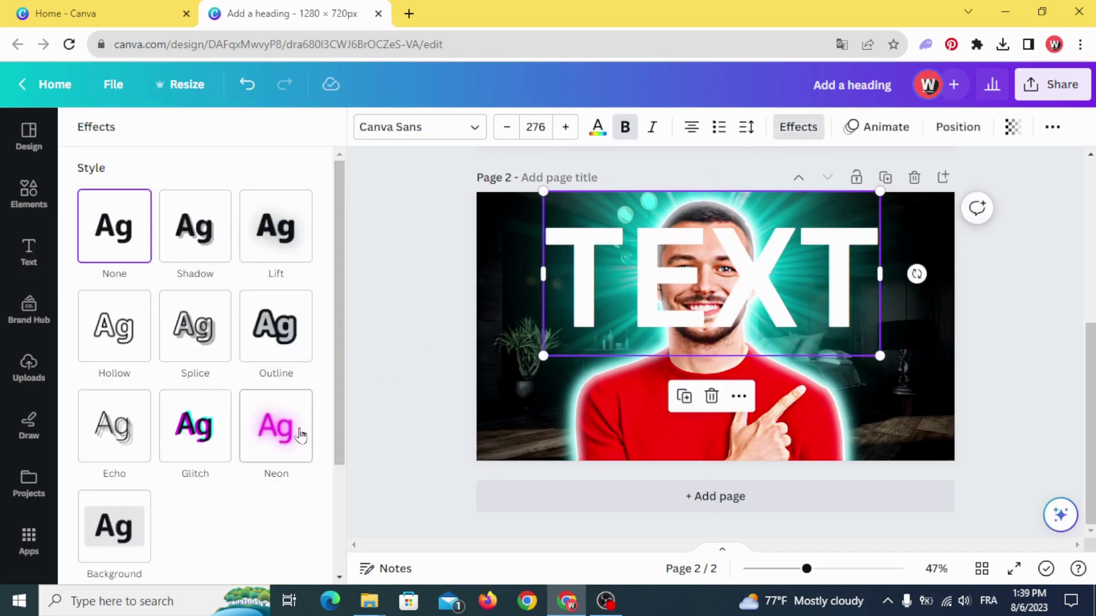
click(284, 436)
click(423, 288)
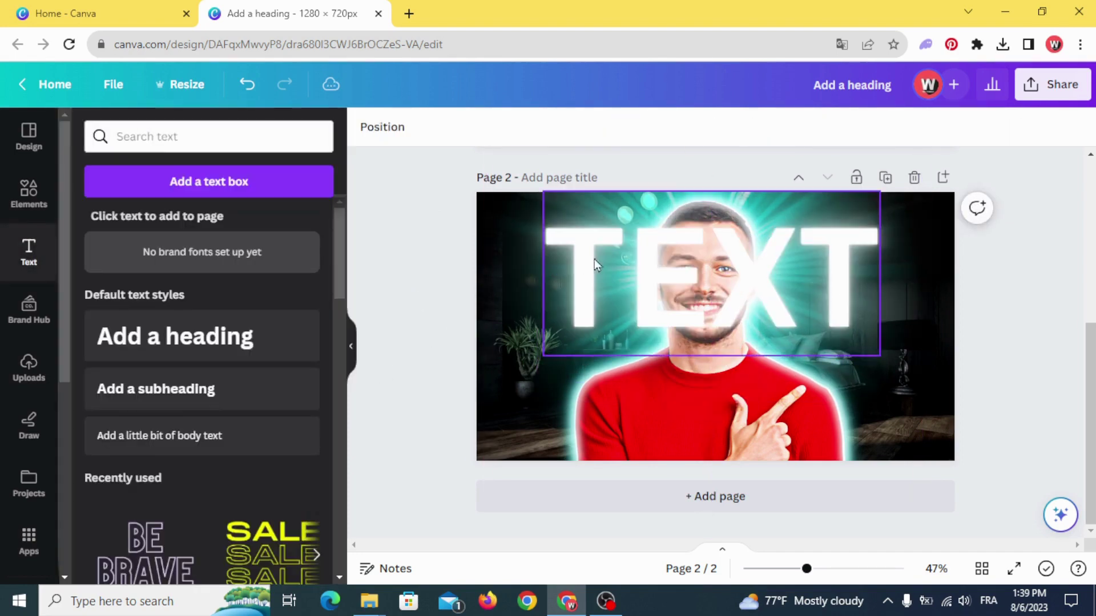
Step: Nudge the heading slightly left and send it backward two layers so it sits behind the man
drag(609, 257, 605, 258)
right_click(549, 239)
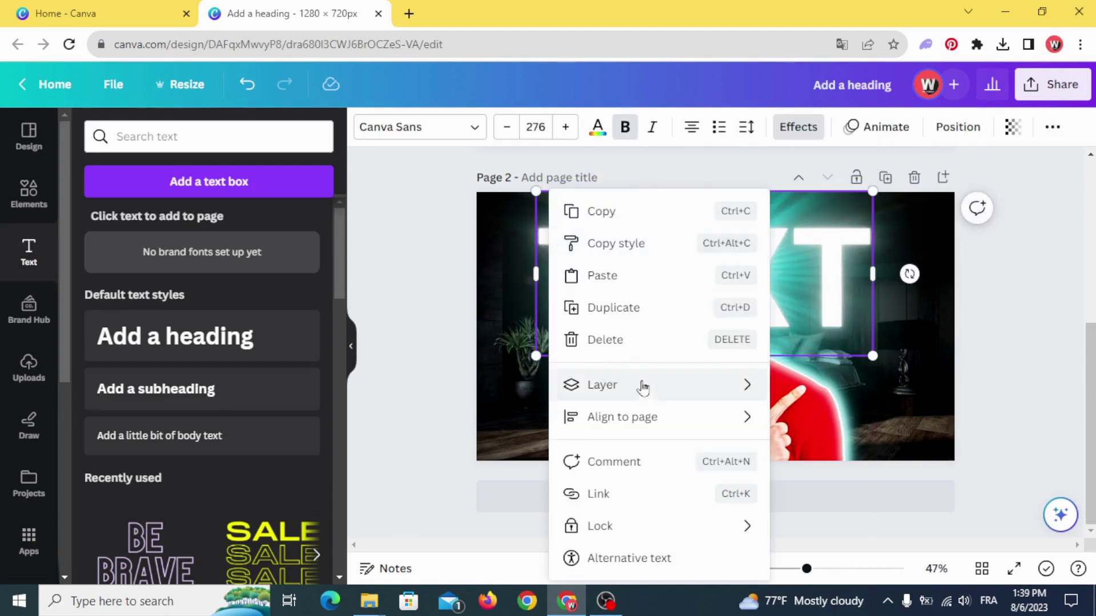
mouse_move(661, 386)
click(829, 455)
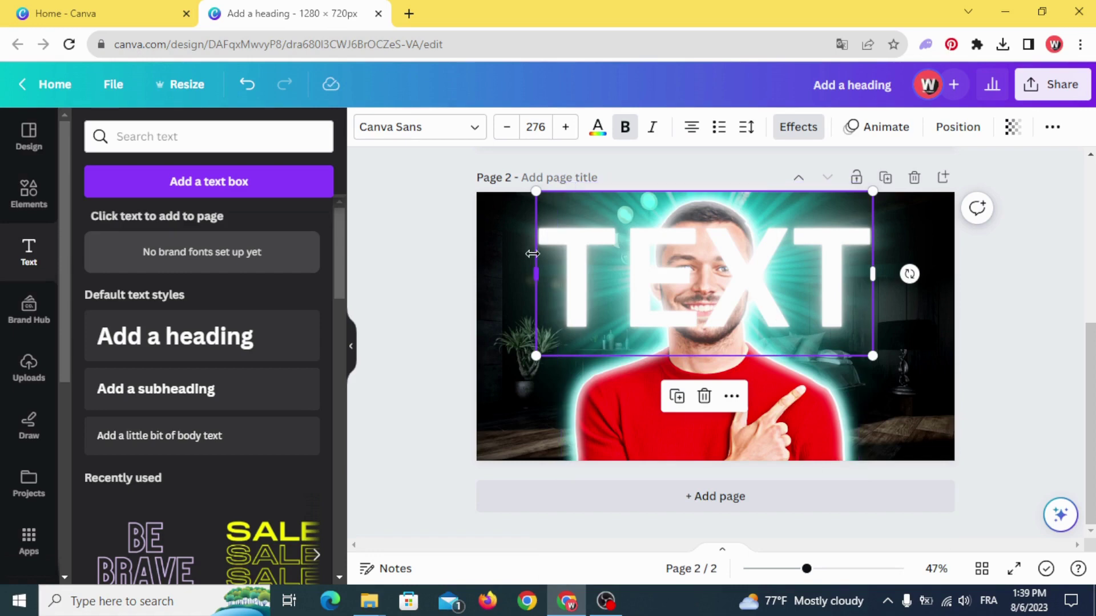
right_click(550, 244)
mouse_move(677, 388)
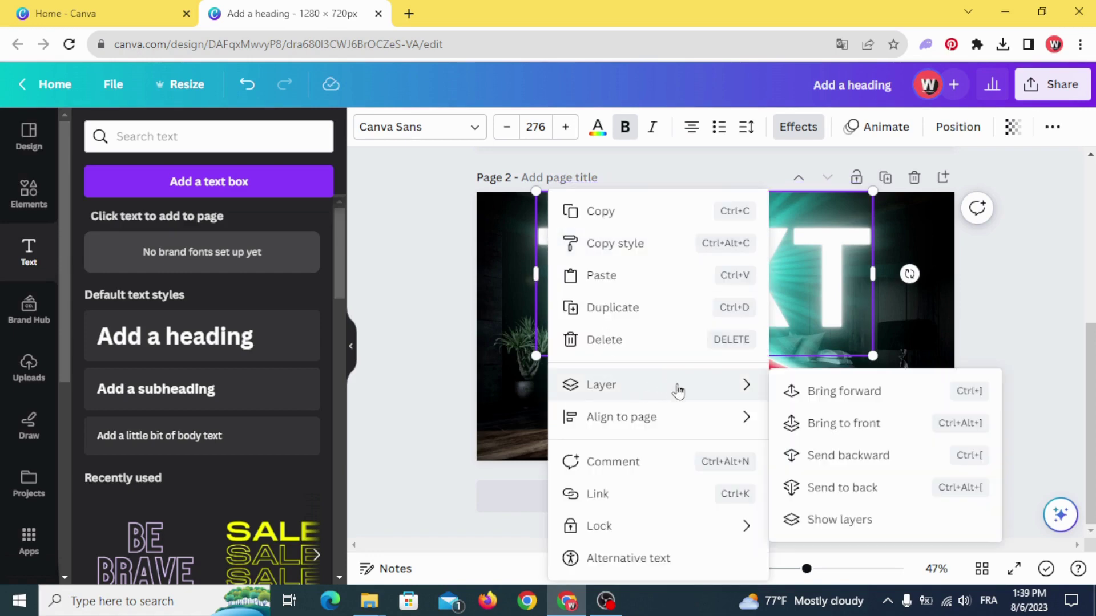
click(872, 462)
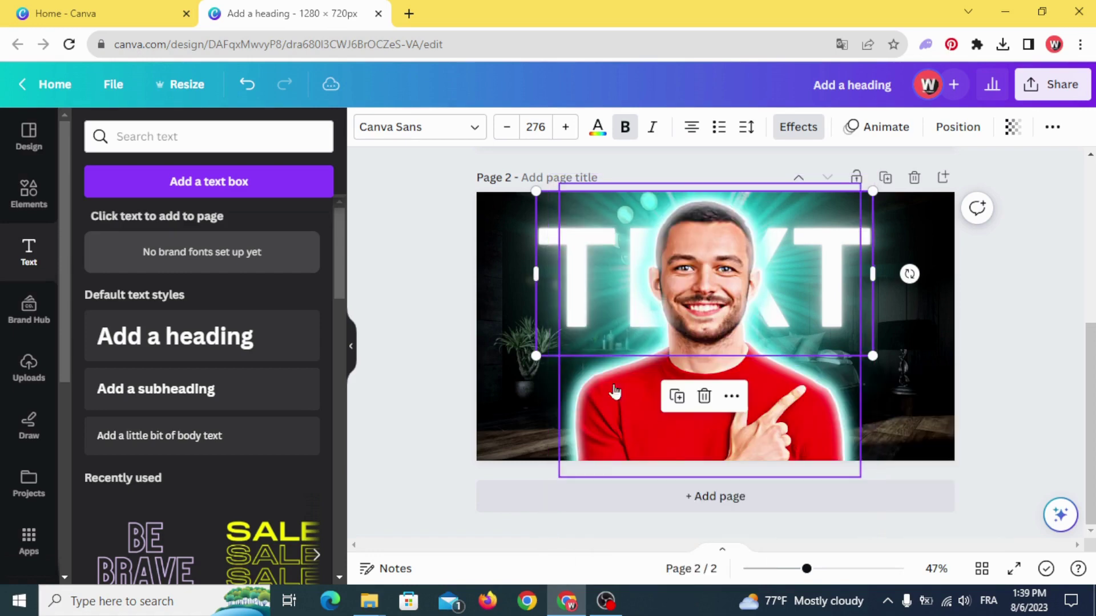
click(423, 293)
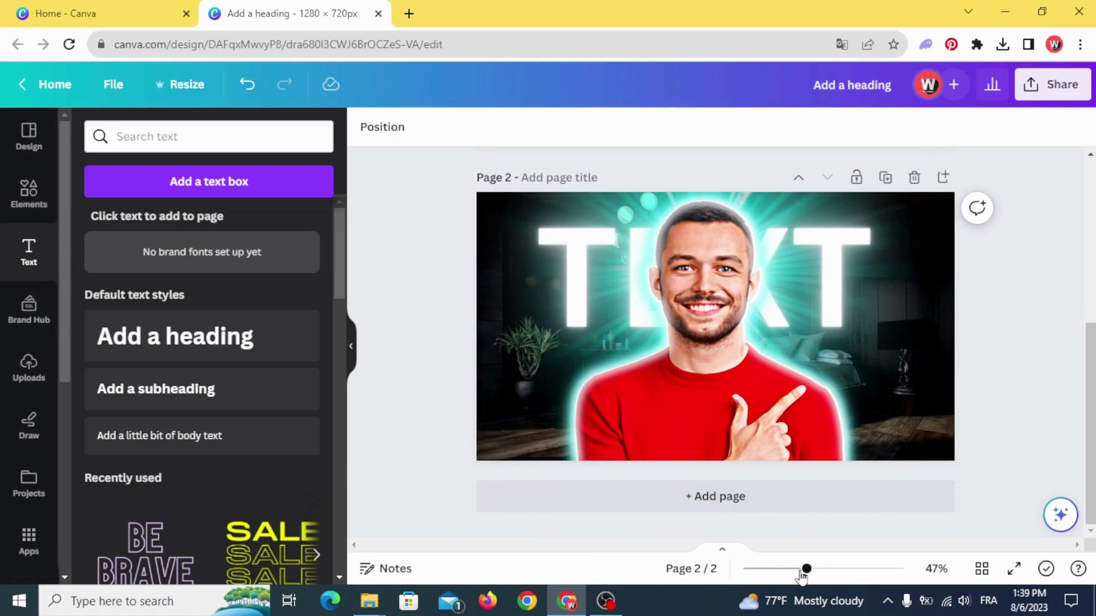
Step: Download only page 2 of the design as a PNG
drag(802, 576, 811, 575)
scroll(906, 458, down, 1)
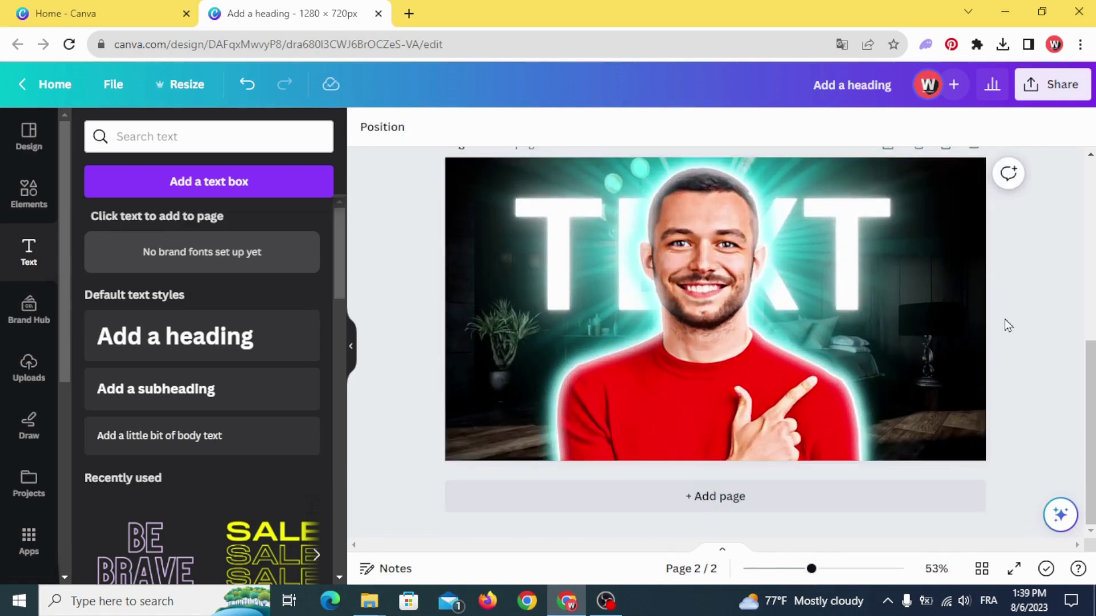
click(1065, 92)
scroll(949, 384, down, 2)
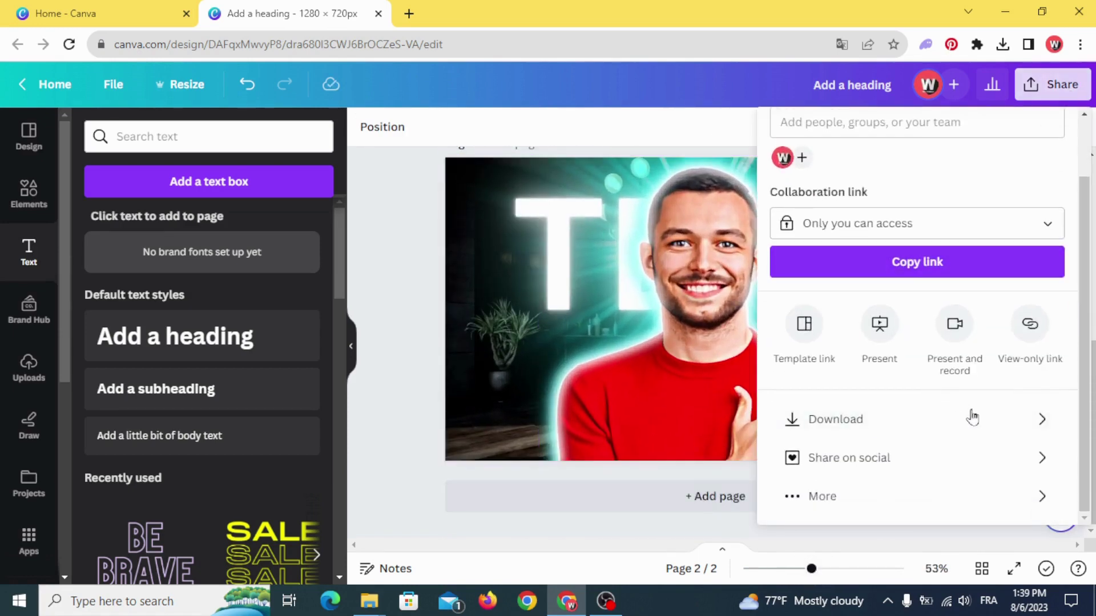
click(978, 419)
click(984, 382)
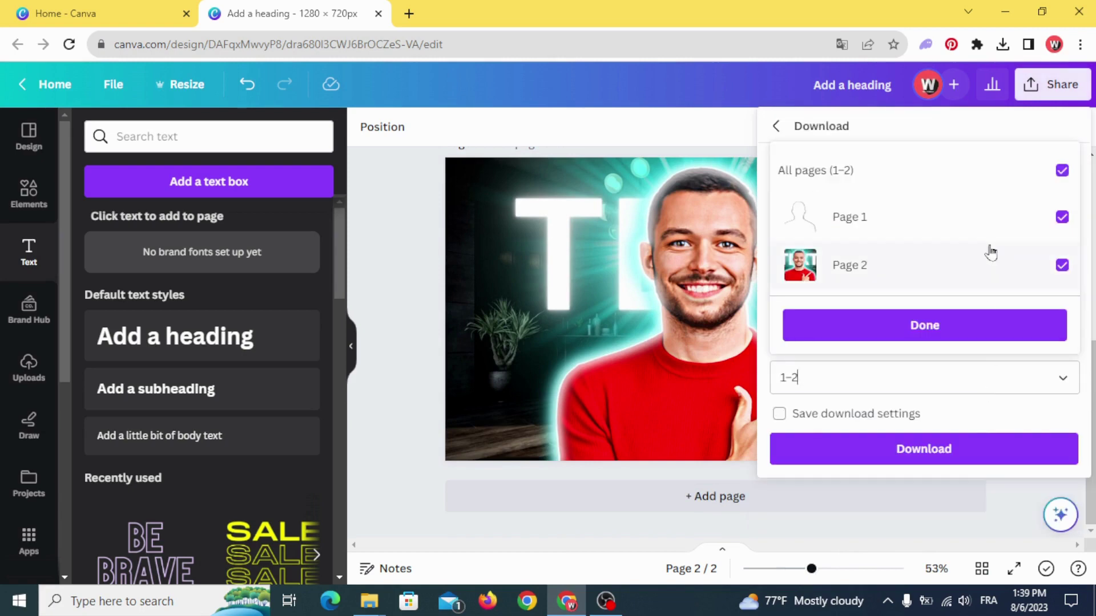
click(1061, 171)
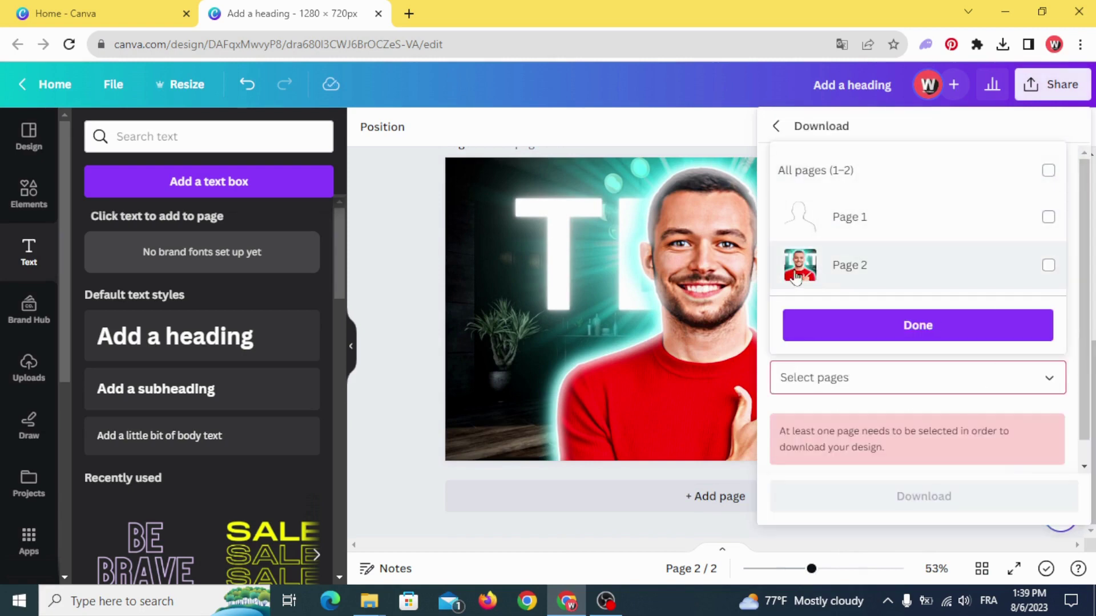
click(1049, 266)
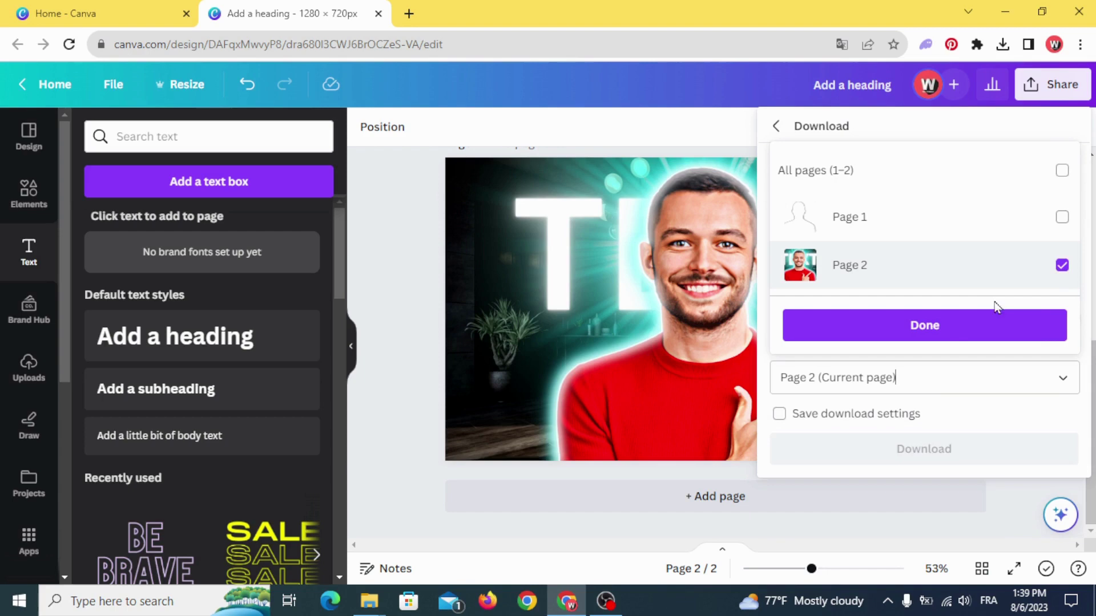
click(954, 333)
click(952, 450)
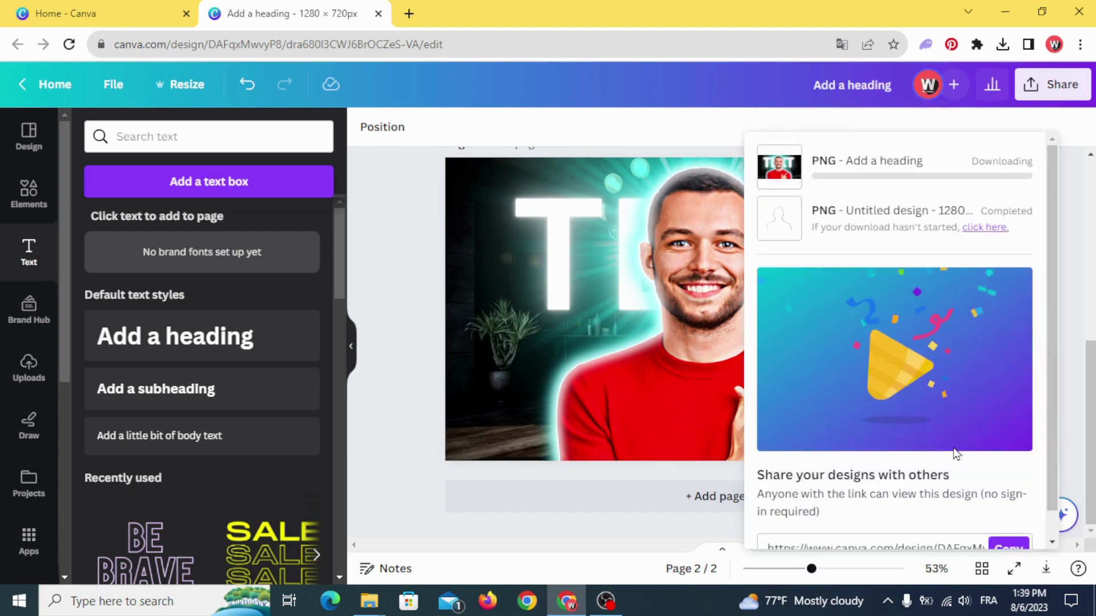